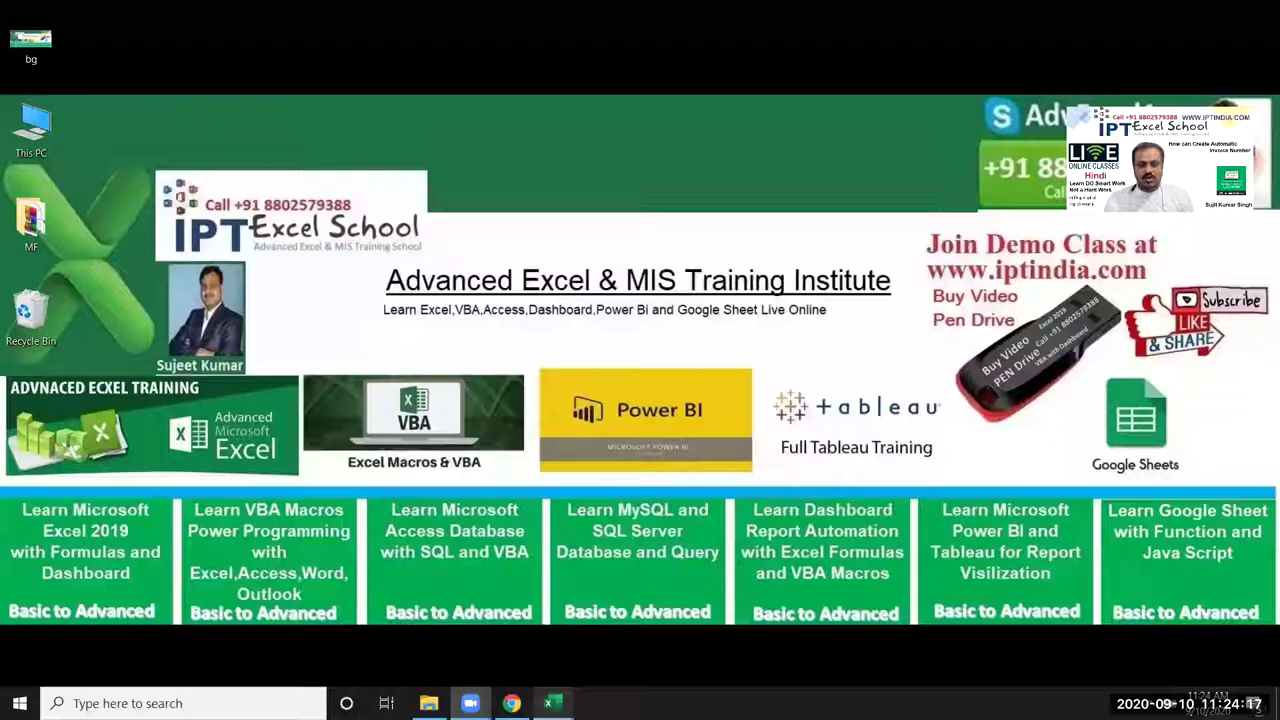
# Step: Switch to the DataP workbook and add a new blank sheet, Sheet5
pyautogui.moveTo(549, 703)
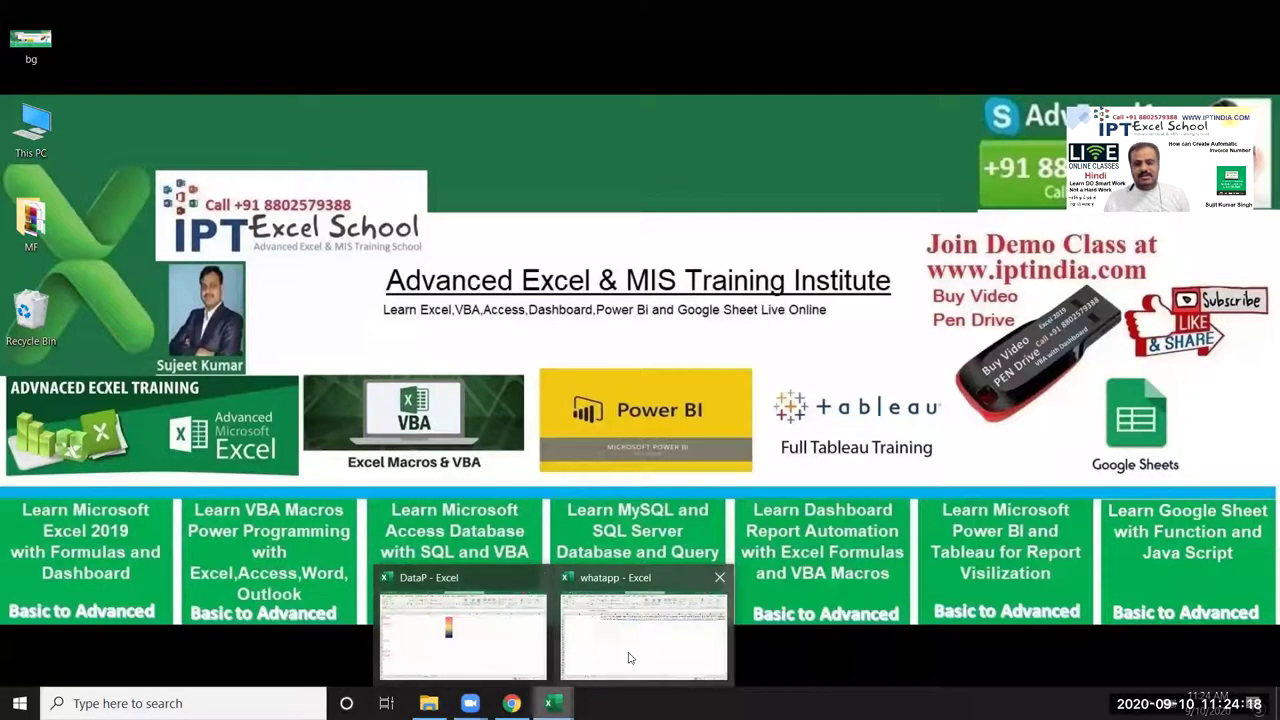
pyautogui.click(600, 640)
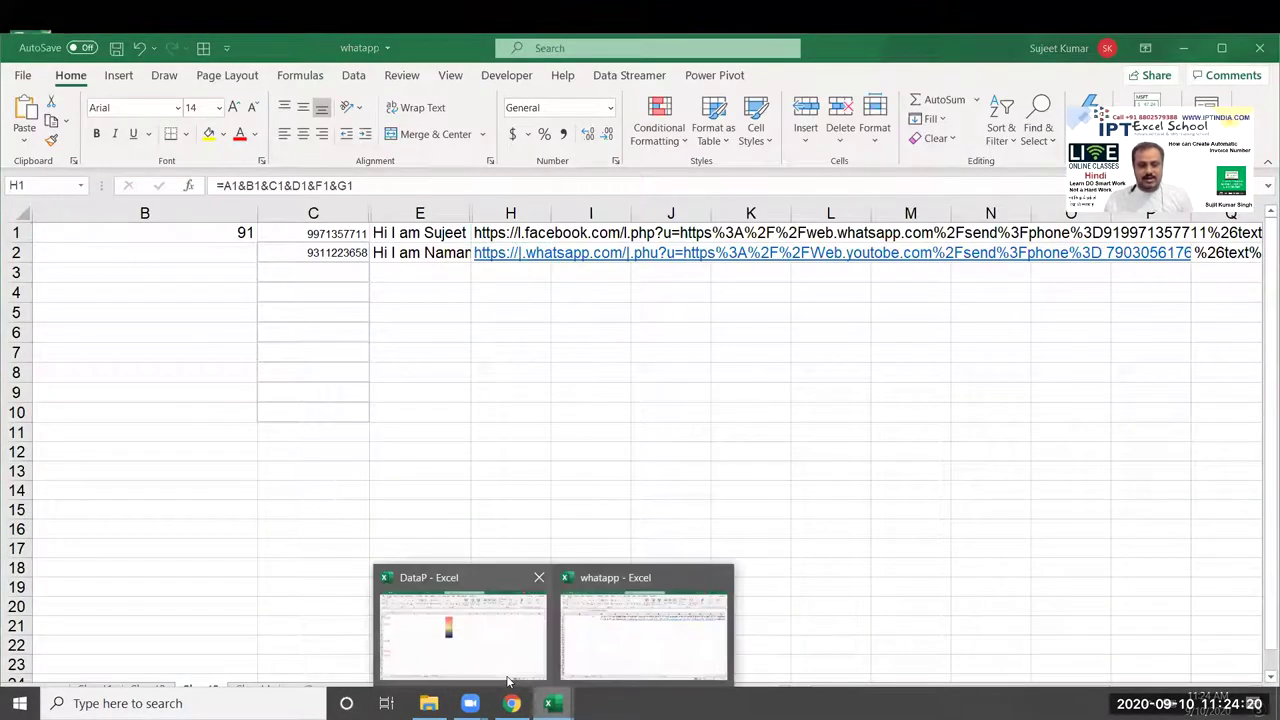
pyautogui.click(470, 640)
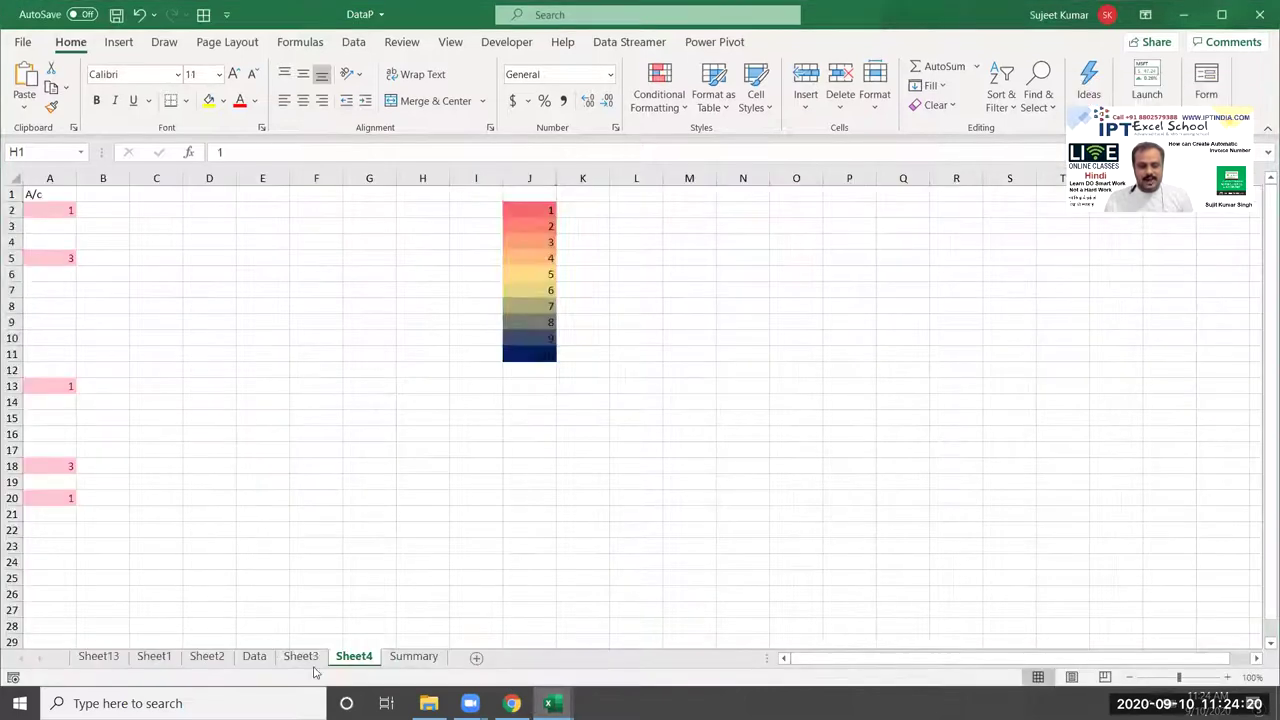
pyautogui.click(477, 658)
pyautogui.write('Invoice')
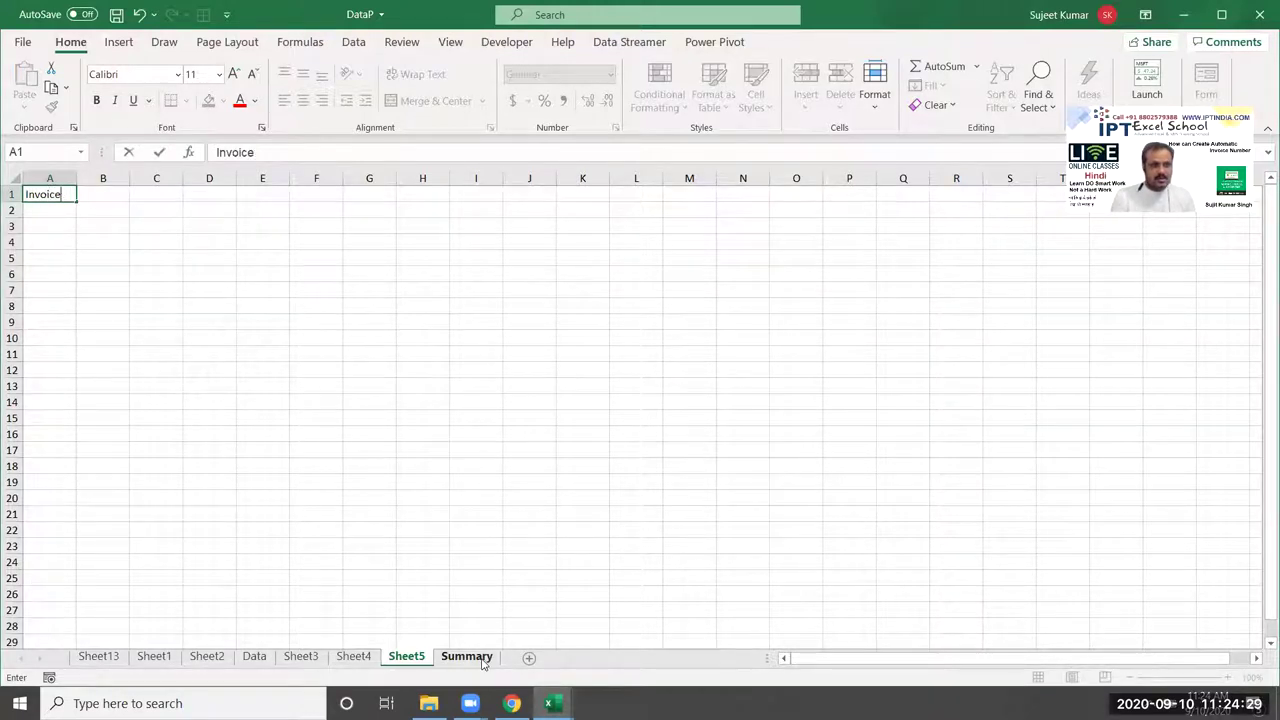
# Step: Enter the heading Invoice in A1 and 2020/09/M/100 in A2
pyautogui.press('Return')
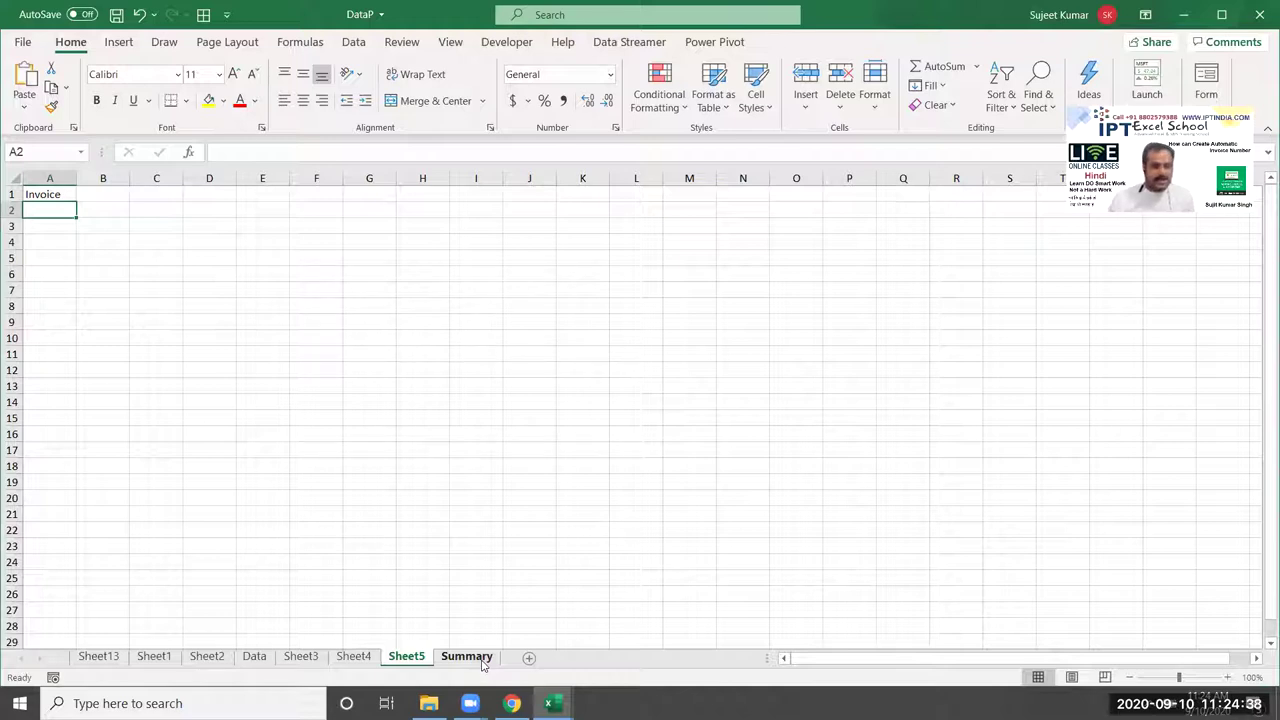
pyautogui.write('2020/09')
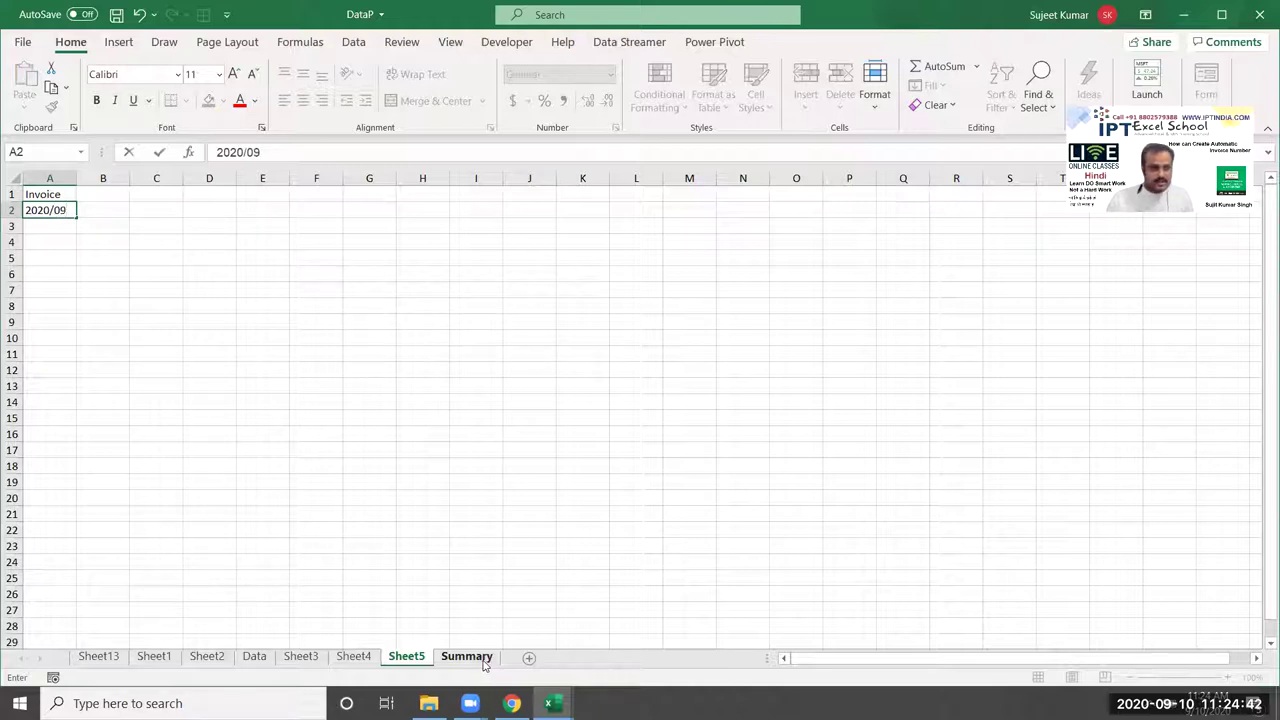
pyautogui.write('/M')
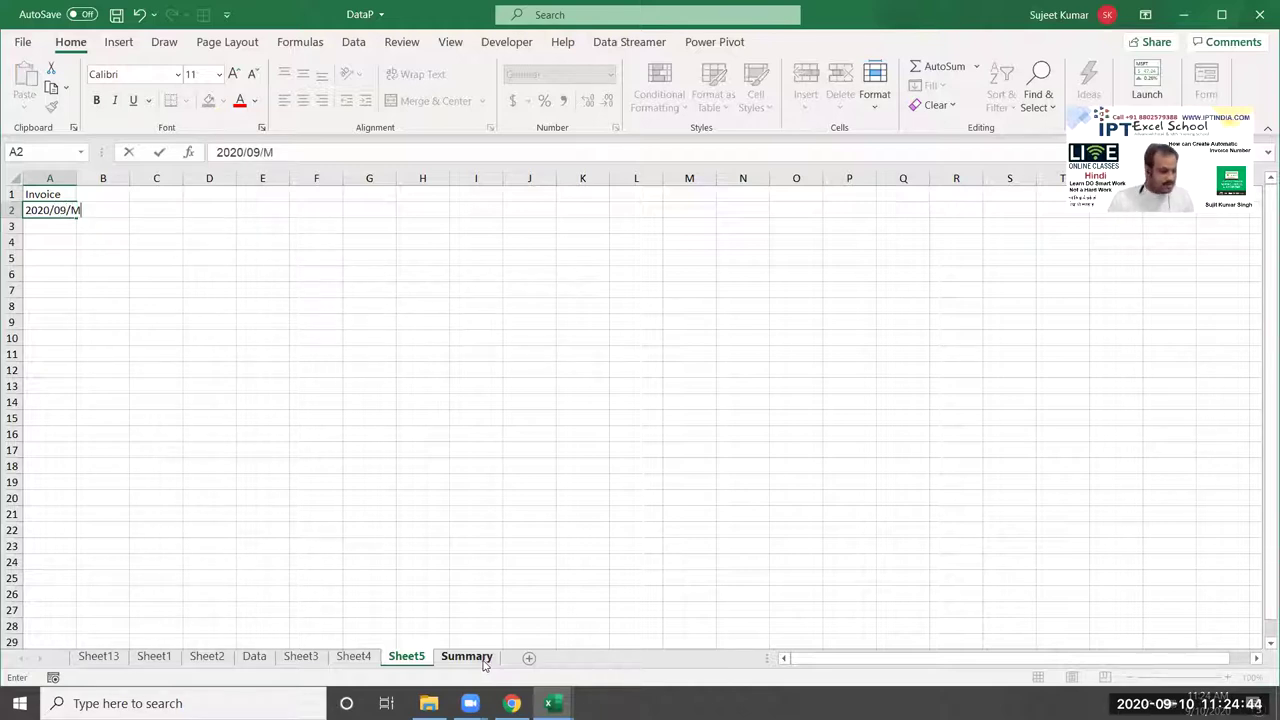
pyautogui.write('/100')
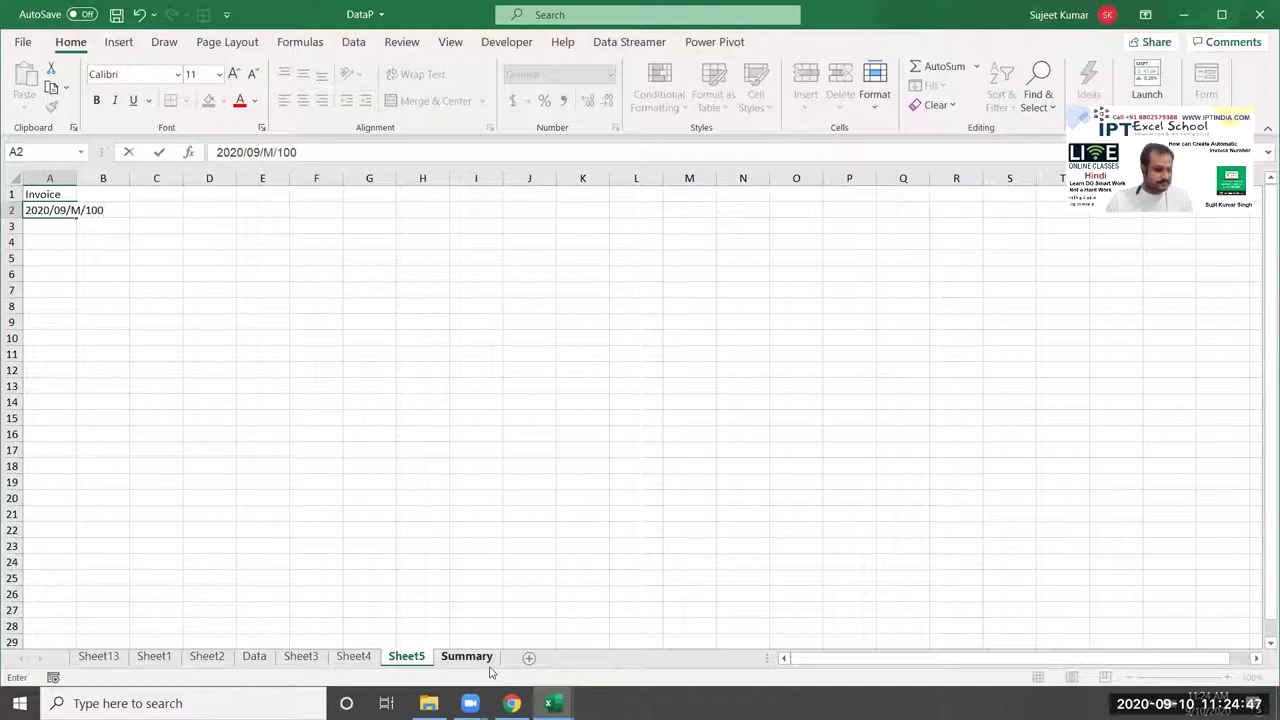
pyautogui.press('Return')
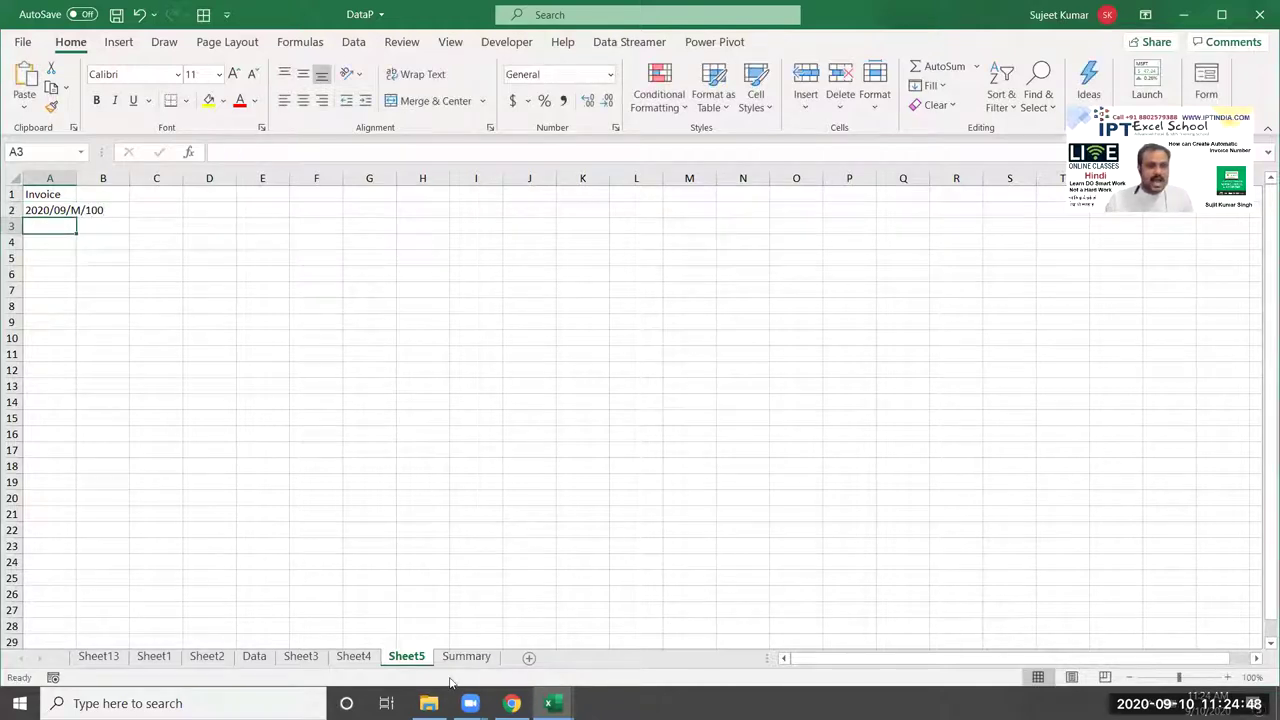
# Step: Autofit column A and manually number A3 and A4 as 2020/09/M/101 and 2020/09/M/102
pyautogui.doubleClick(75, 187)
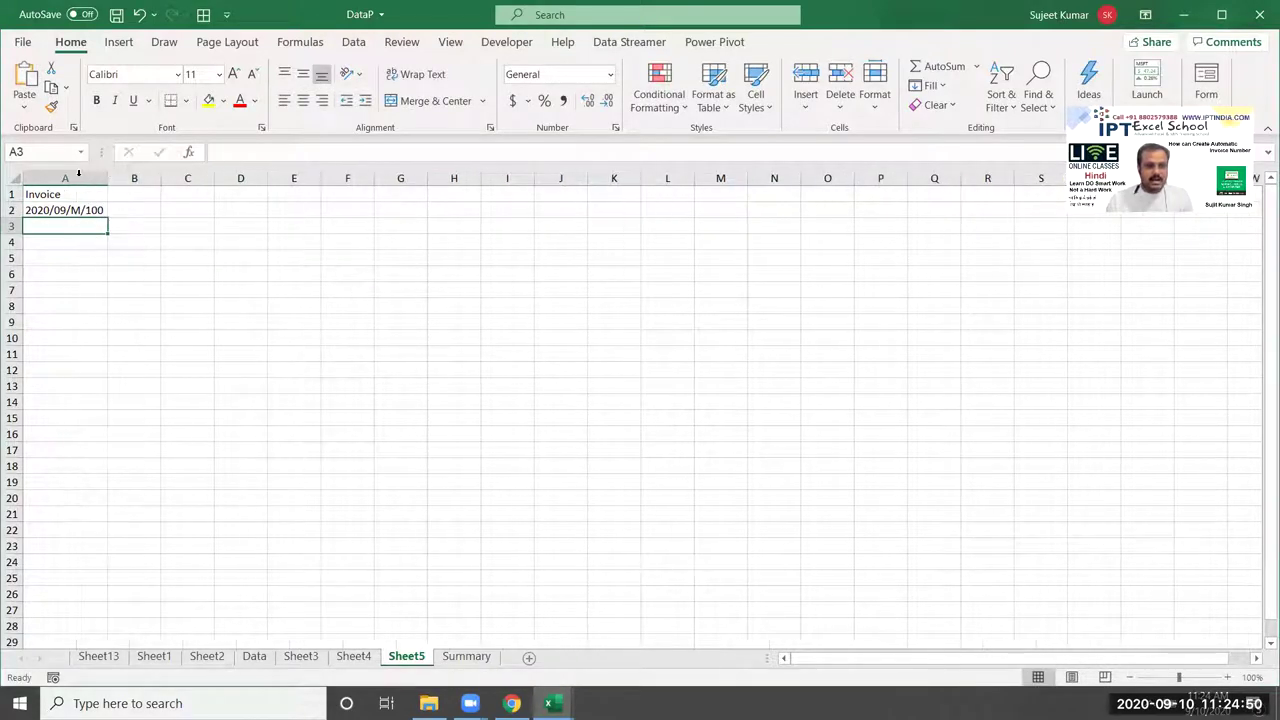
pyautogui.hotkey('ctrl', 'd')
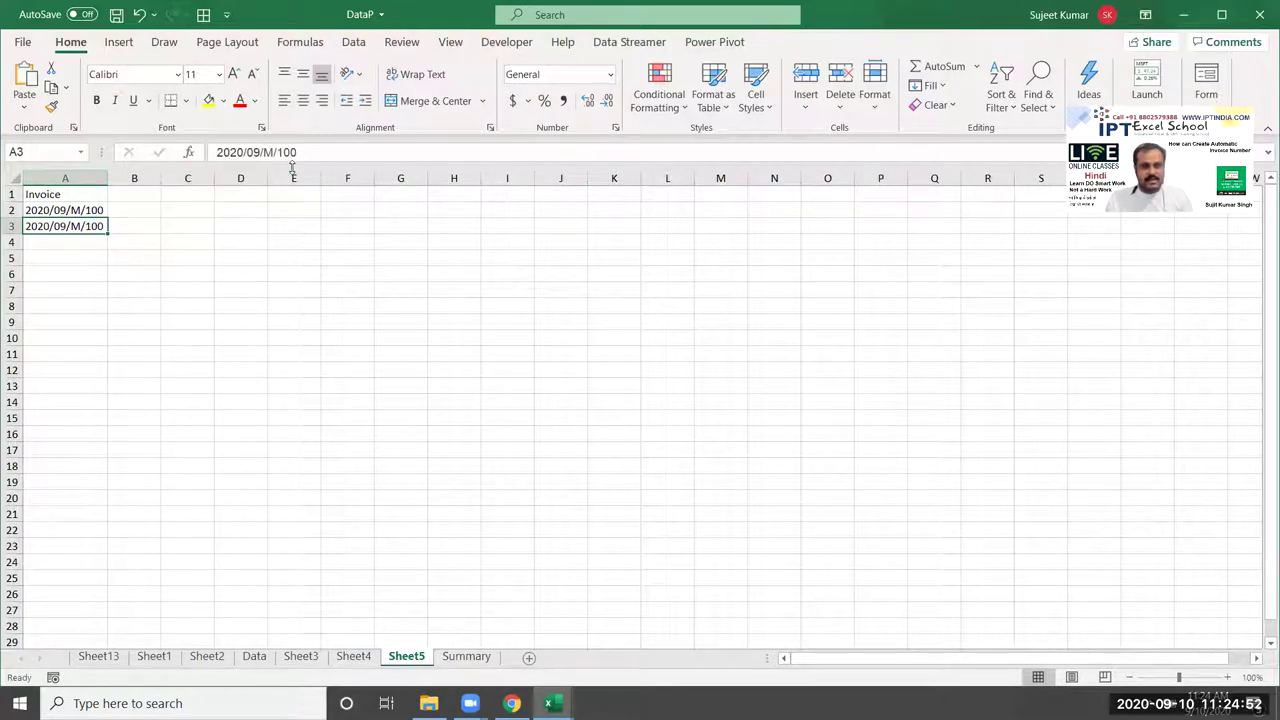
pyautogui.click(299, 154)
pyautogui.press('BackSpace')
pyautogui.write('1')
pyautogui.press('Return')
pyautogui.hotkey('ctrl', 'd')
pyautogui.press('BackSpace')
pyautogui.press('Escape')
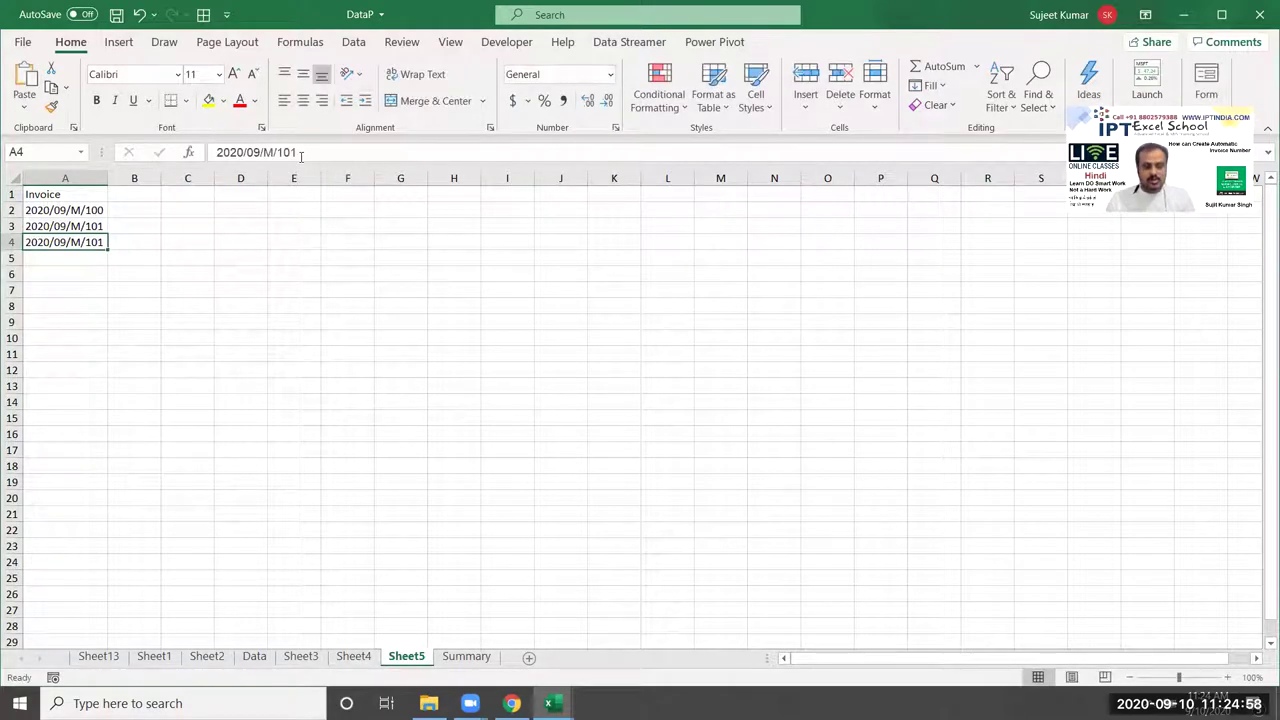
pyautogui.click(300, 155)
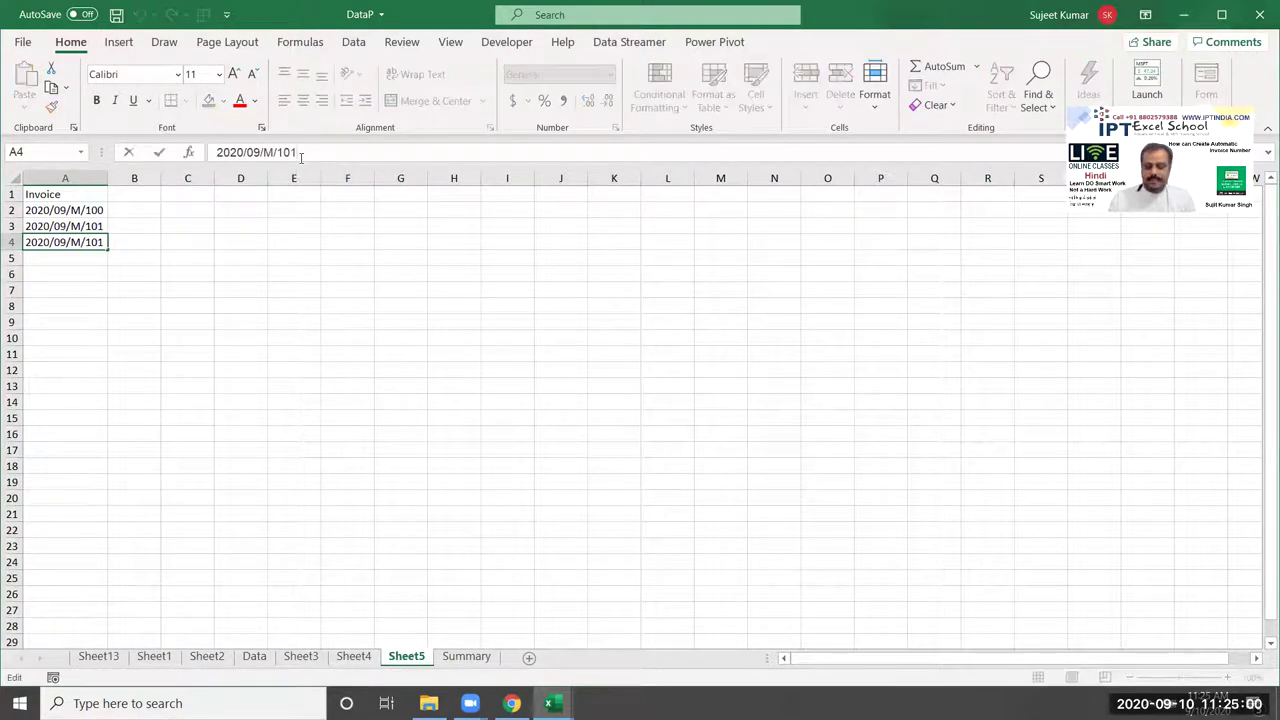
pyautogui.write('2')
pyautogui.press('Return')
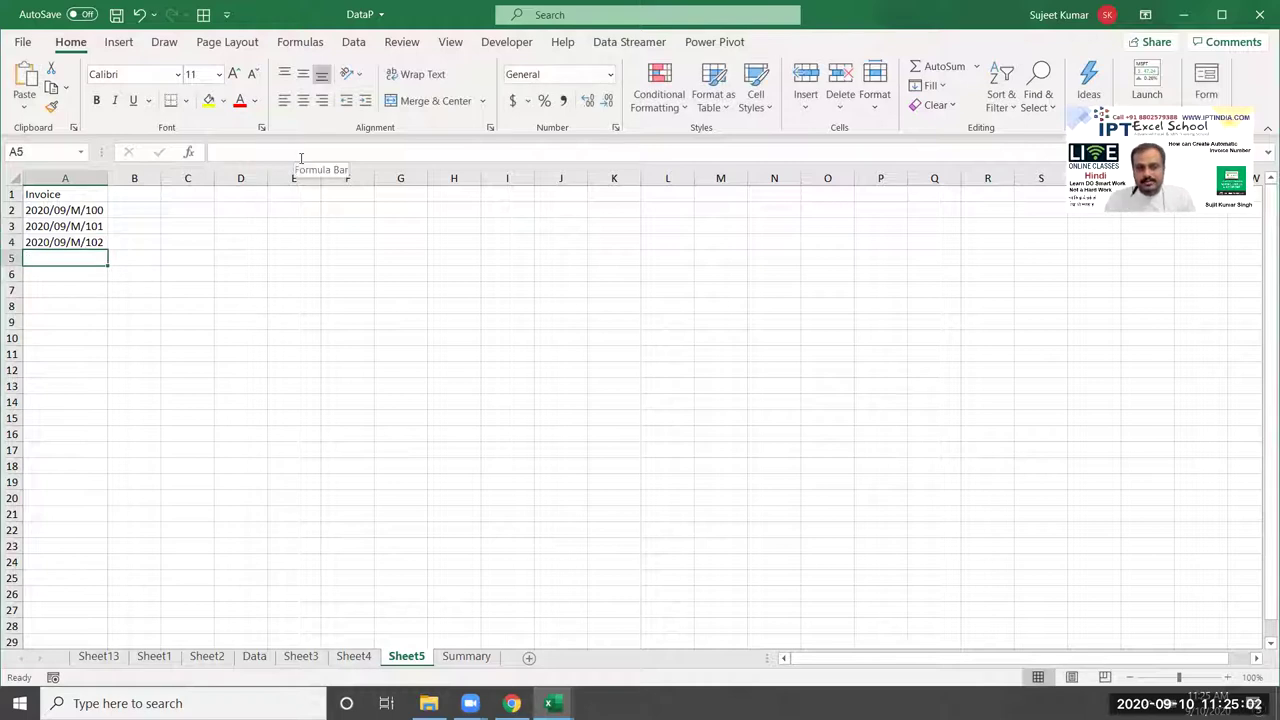
# Step: Clear A3:A4, then copy 2020/09/M/100 from A2 down into A3
pyautogui.press('Up')
pyautogui.press('Up')
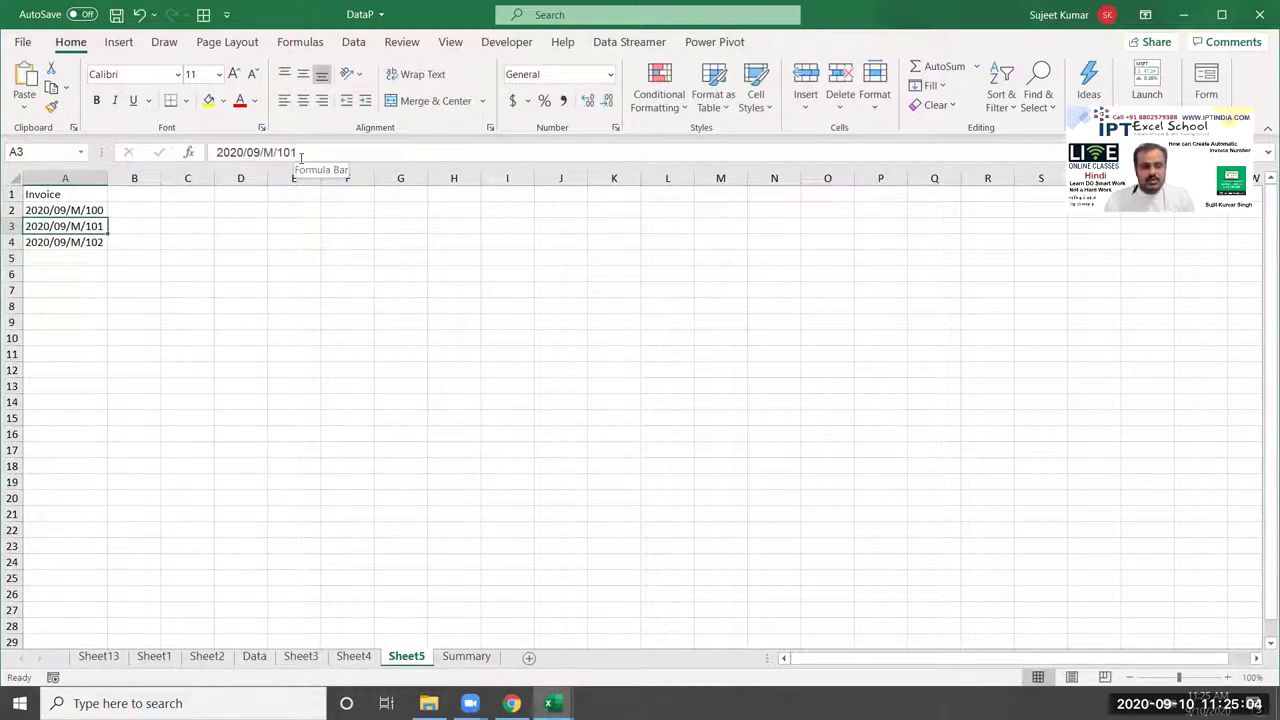
pyautogui.hotkey('shift', 'Down')
pyautogui.press('Up')
pyautogui.press('Down')
pyautogui.hotkey('shift', 'Down')
pyautogui.press('Delete')
pyautogui.press('Up')
pyautogui.press('Down')
pyautogui.hotkey('ctrl', 'd')
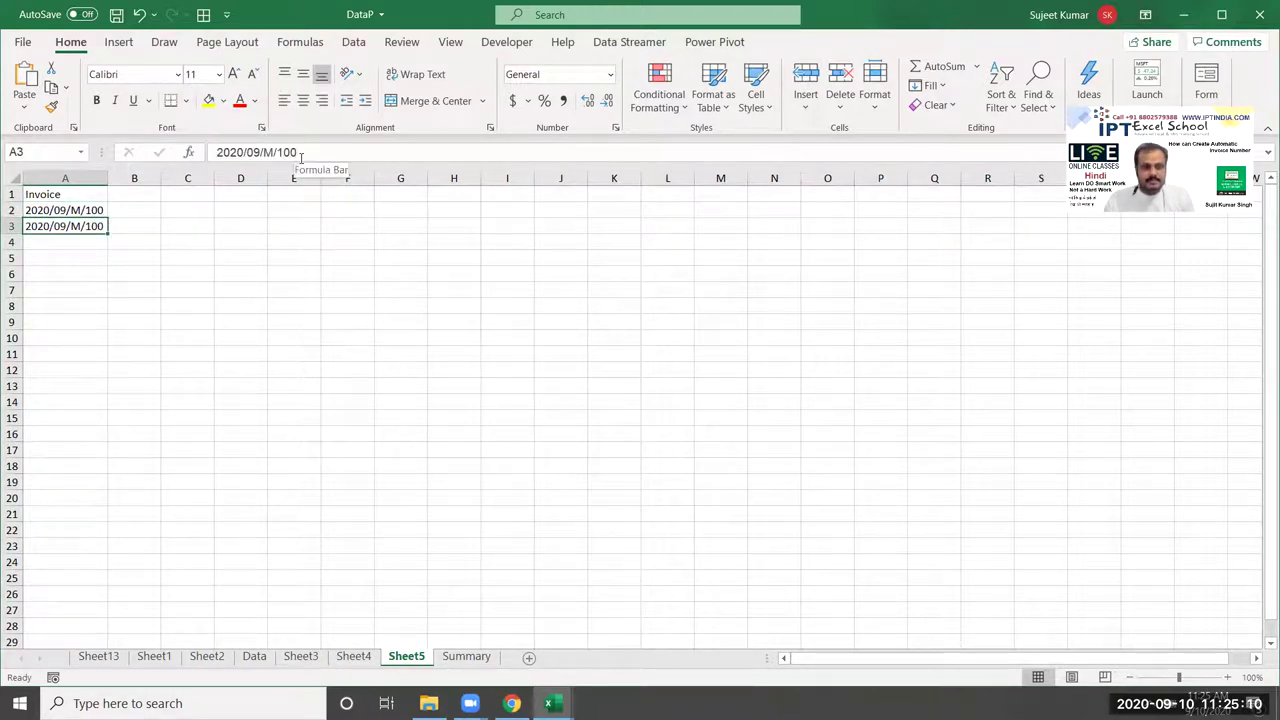
pyautogui.click(300, 157)
pyautogui.click(104, 229)
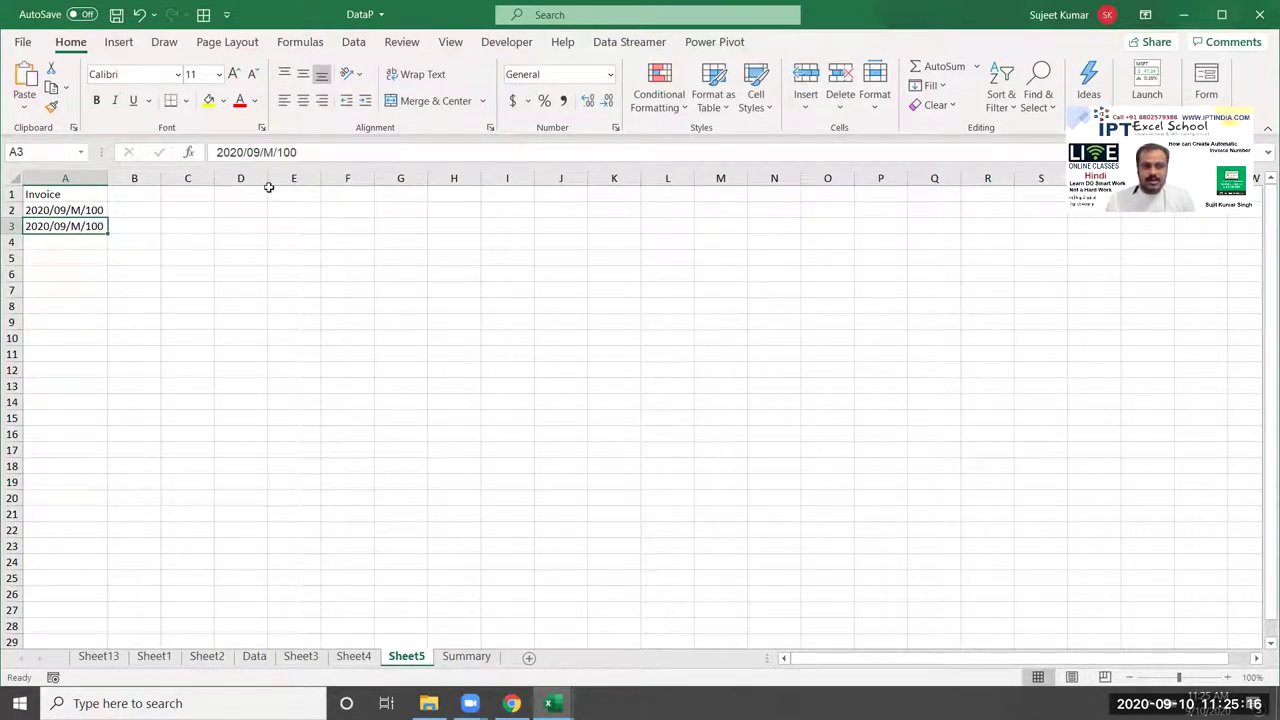
# Step: Replace A3's value with the formula ="2020/09/M/"&ROW()+94, showing 2020/09/M/97
pyautogui.click(315, 153)
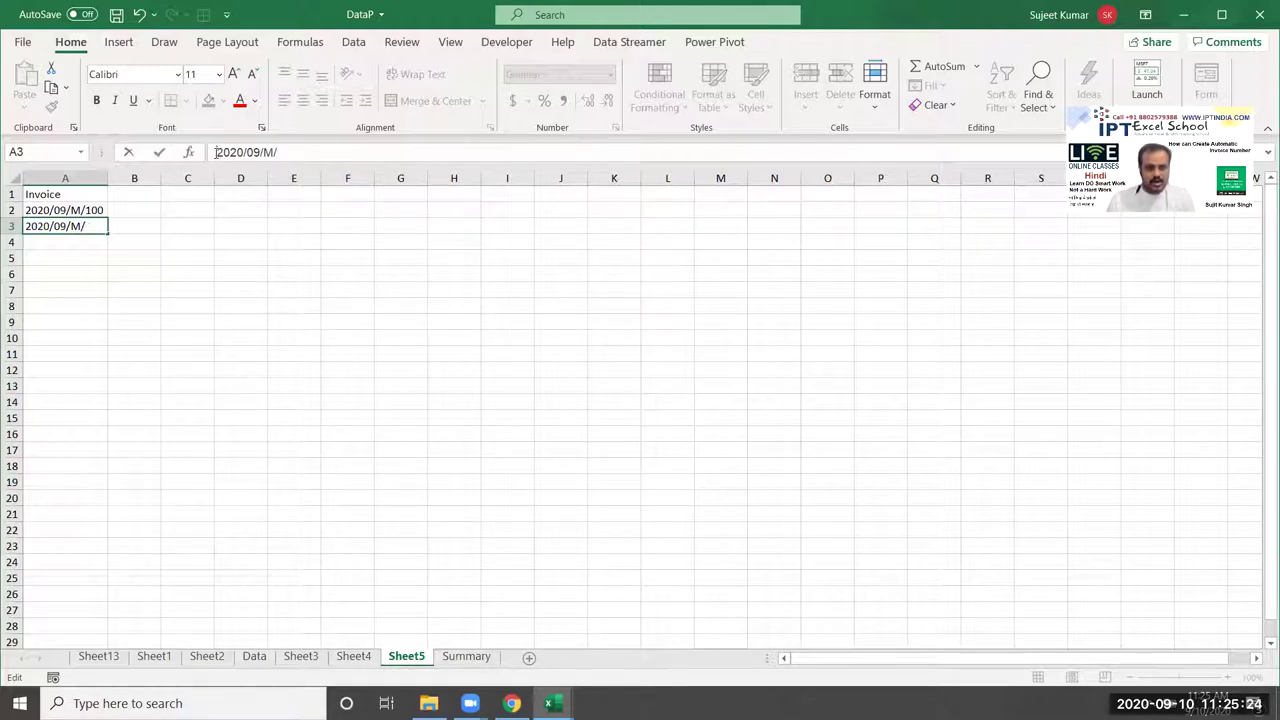
pyautogui.write('"')
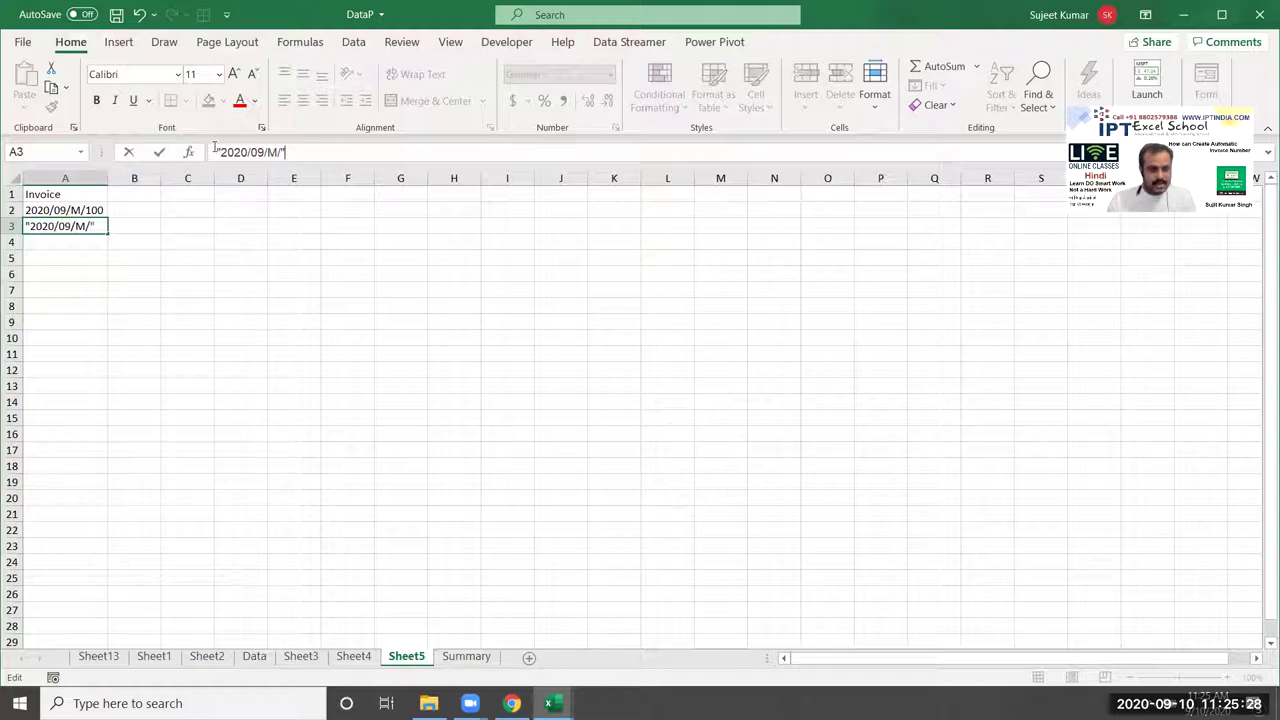
pyautogui.write('=')
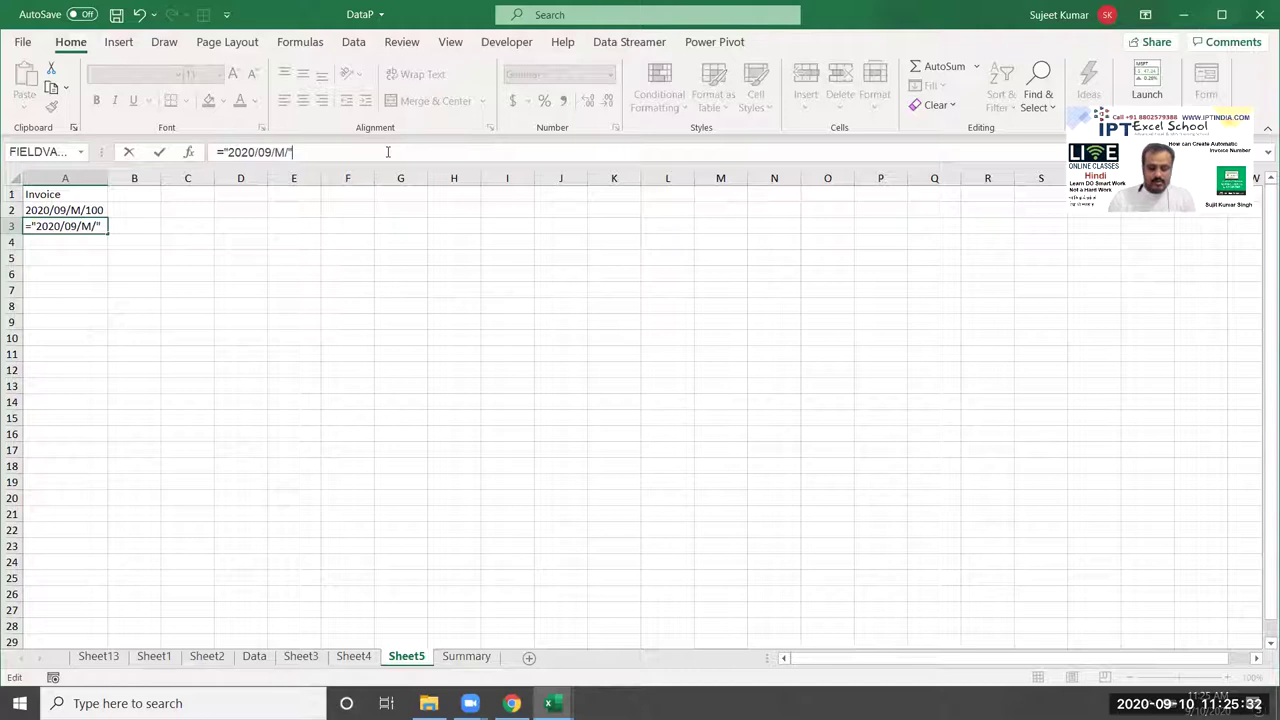
pyautogui.write('&r')
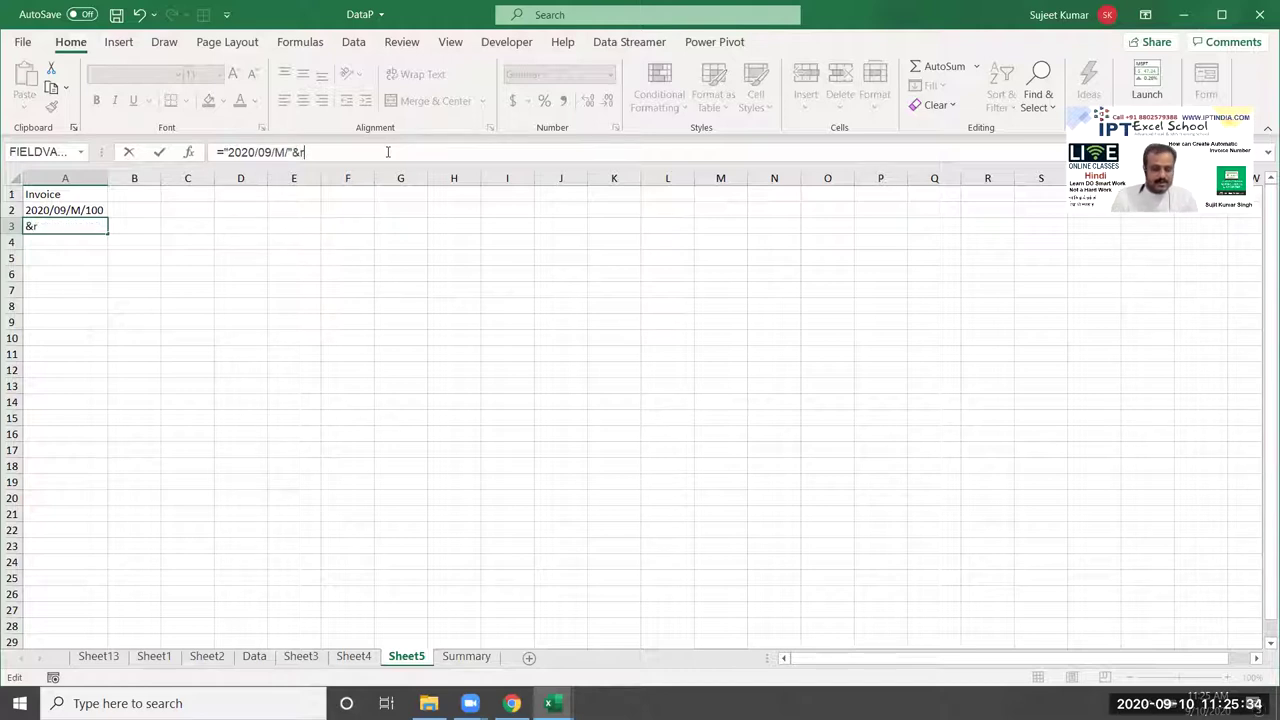
pyautogui.write('ow')
pyautogui.press('Tab')
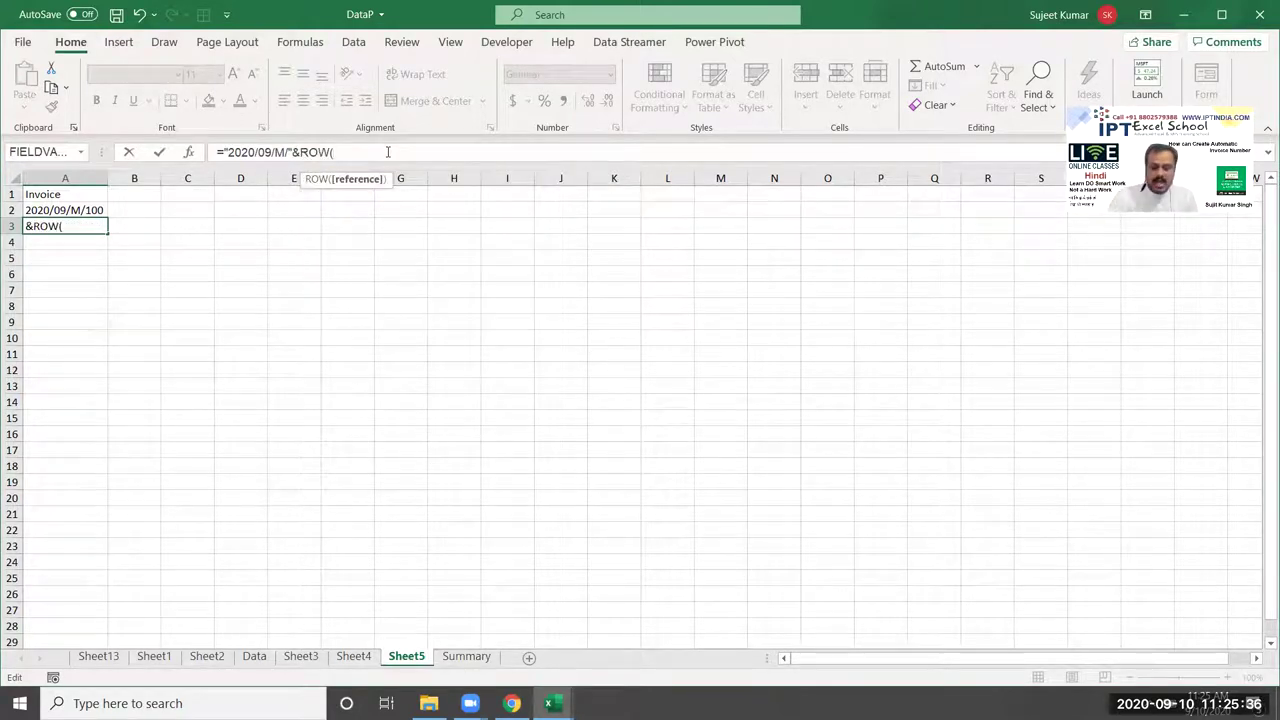
pyautogui.write(')')
pyautogui.press('Return')
pyautogui.press('Up')
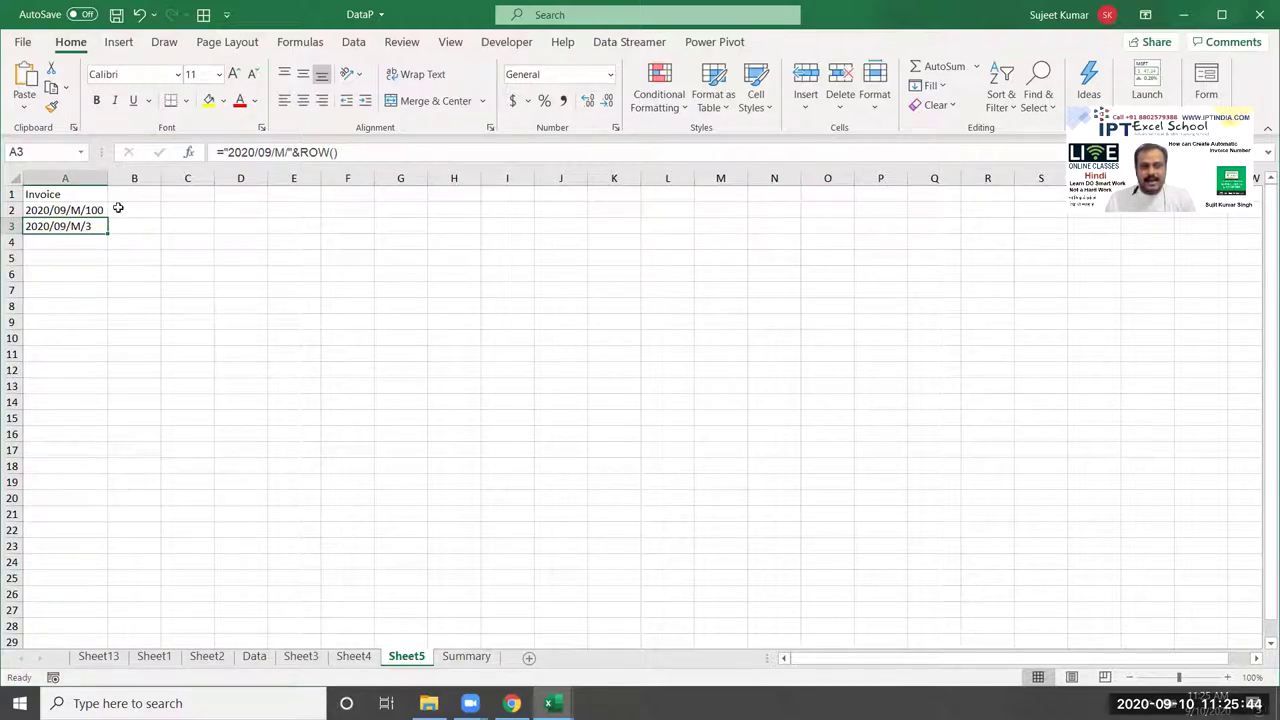
pyautogui.click(376, 154)
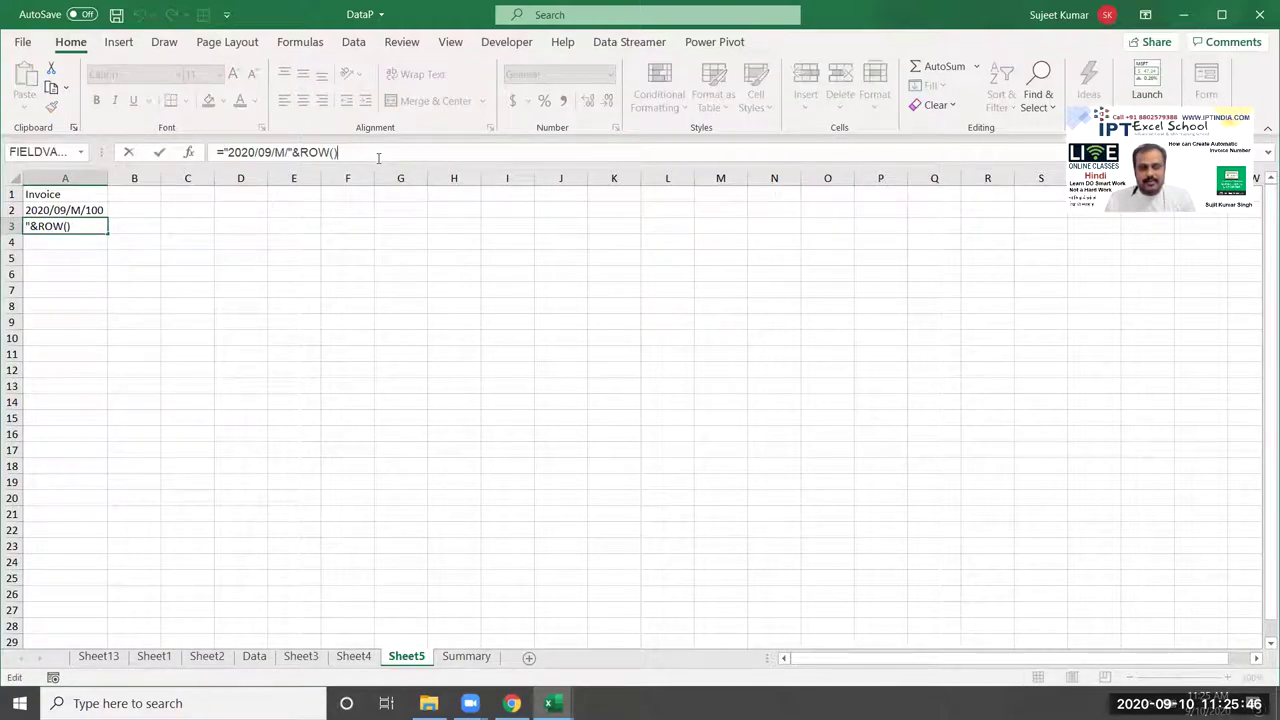
pyautogui.hotkey('ctrl', 'Return')
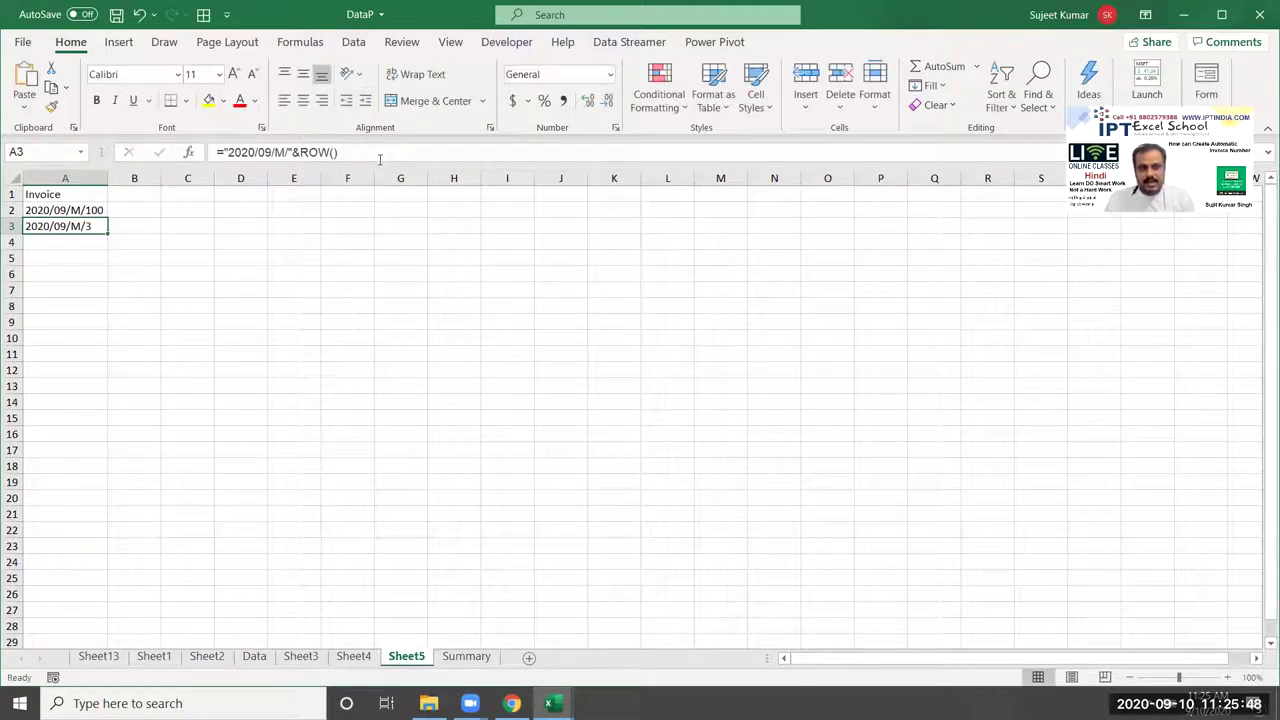
pyautogui.click(380, 157)
pyautogui.write('+94')
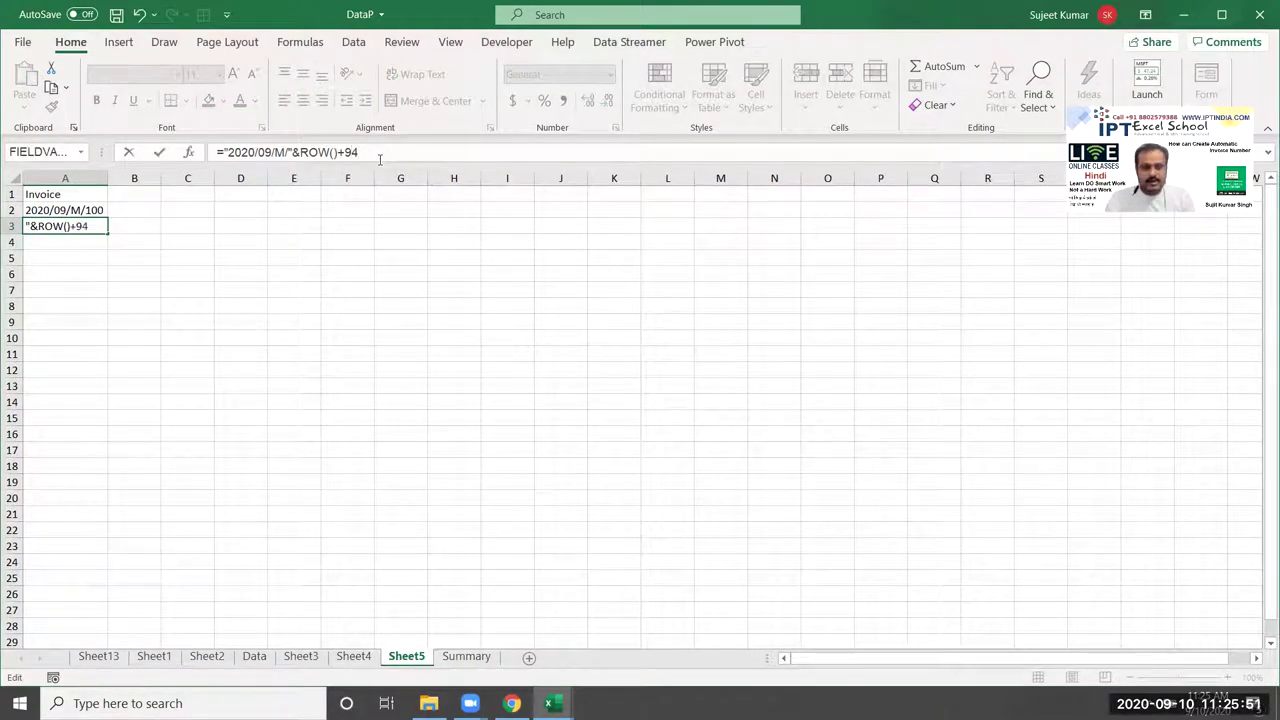
pyautogui.press('Return')
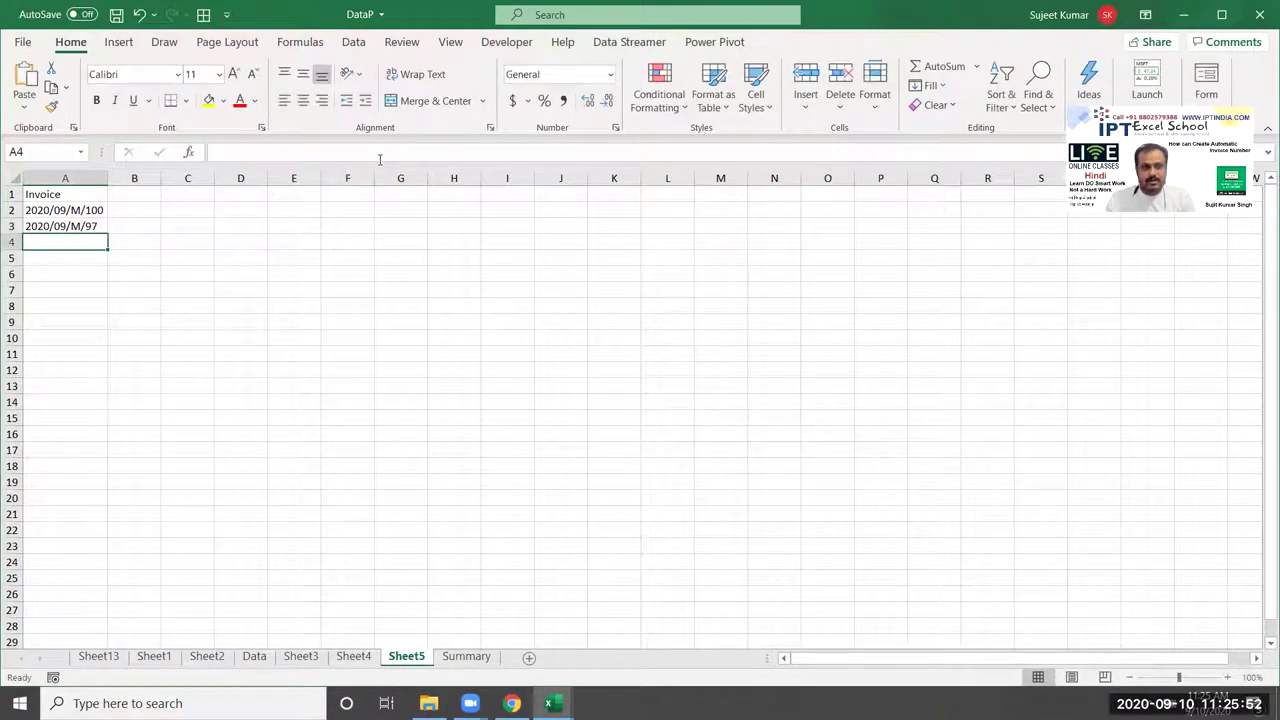
pyautogui.press('Up')
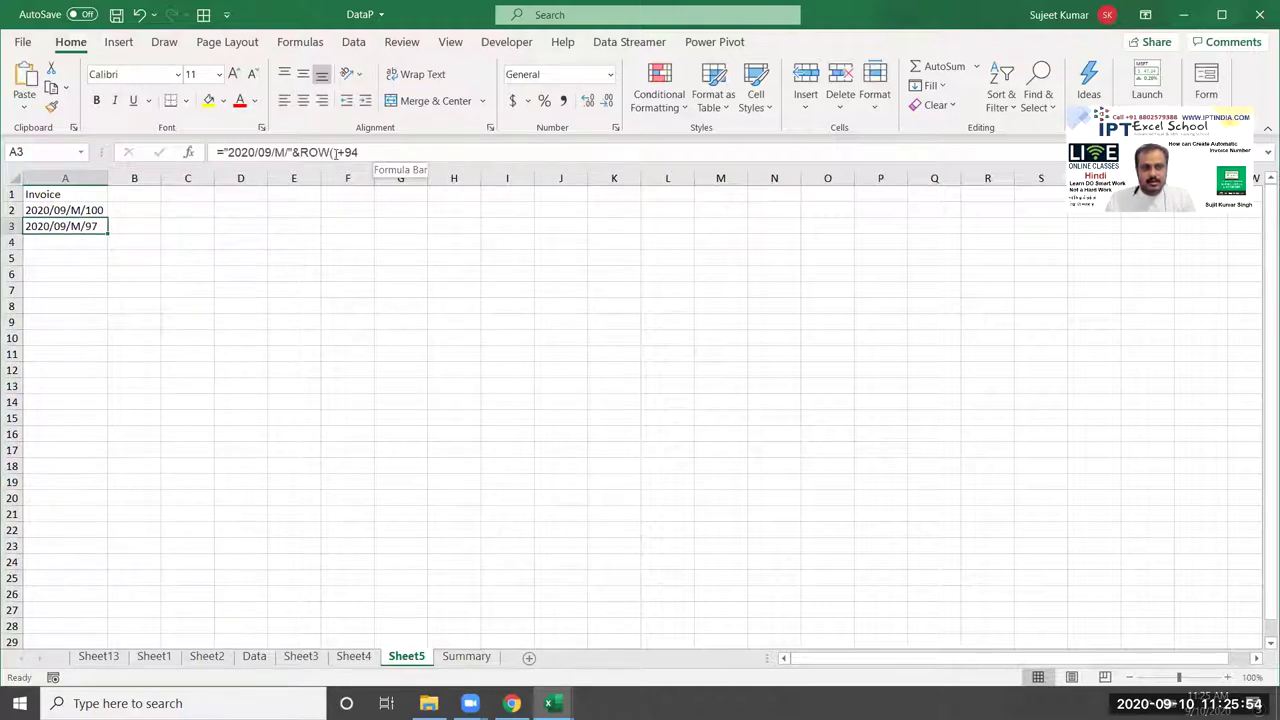
# Step: Adjust A3's offset so it shows 2020/09/M/101, then fill it down through A14
pyautogui.click(362, 152)
pyautogui.press('BackSpace')
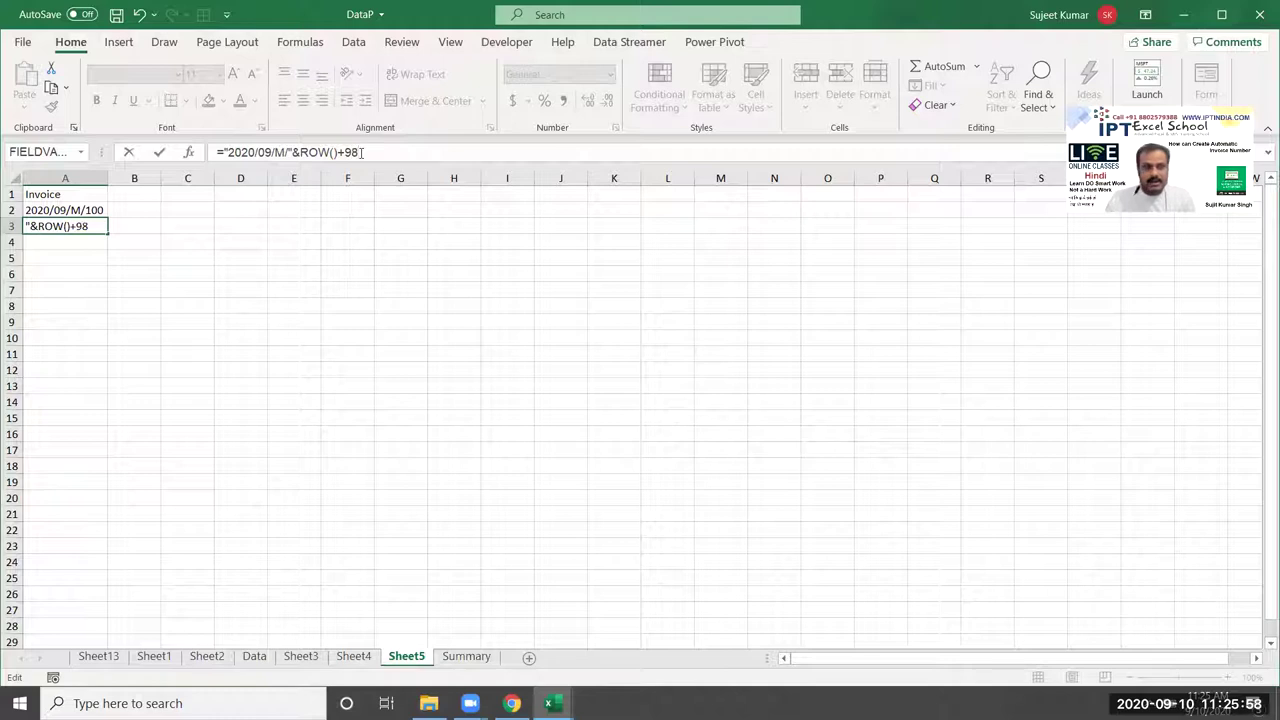
pyautogui.press('Return')
pyautogui.press('Up')
pyautogui.hotkey('shift', 'Down')
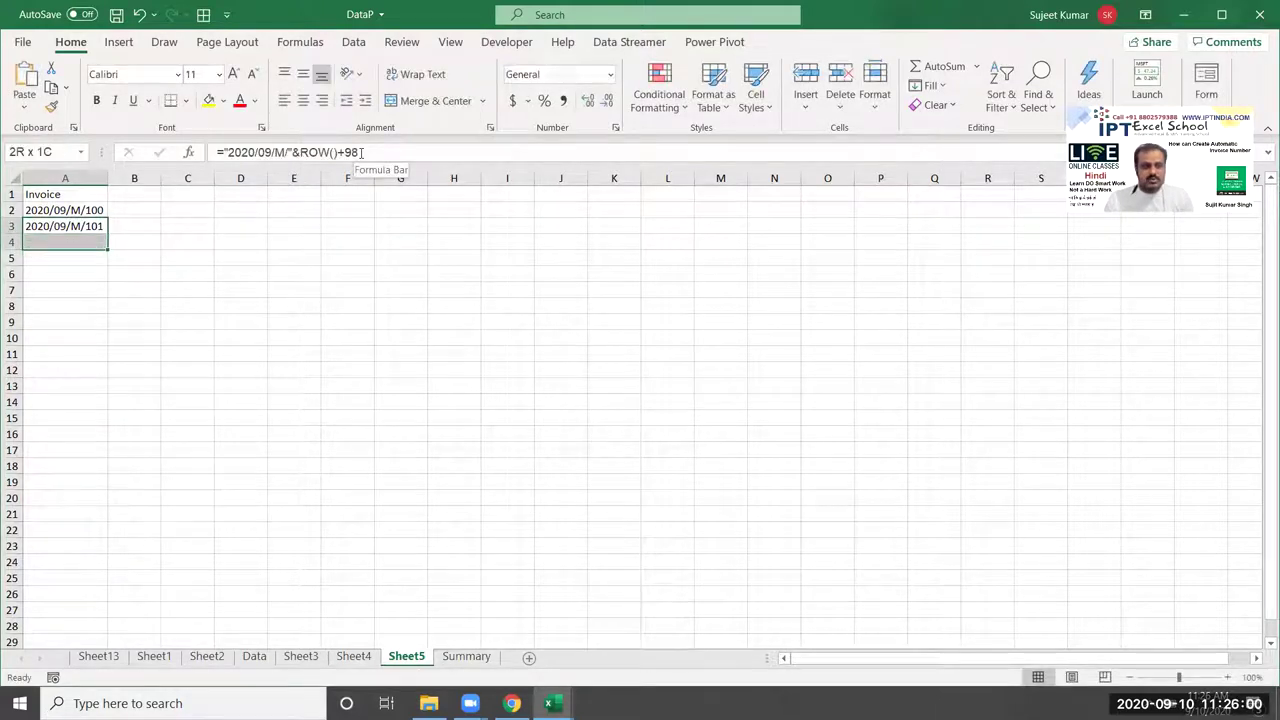
pyautogui.hotkey('shift', 'Down')
pyautogui.hotkey('shift', 'Down')
pyautogui.hotkey('shift', 'Down')
# Step: Extend the invoice formula fill from A14 down through A19
pyautogui.hotkey('shift', 'Down')
pyautogui.hotkey('ctrl', 'd')
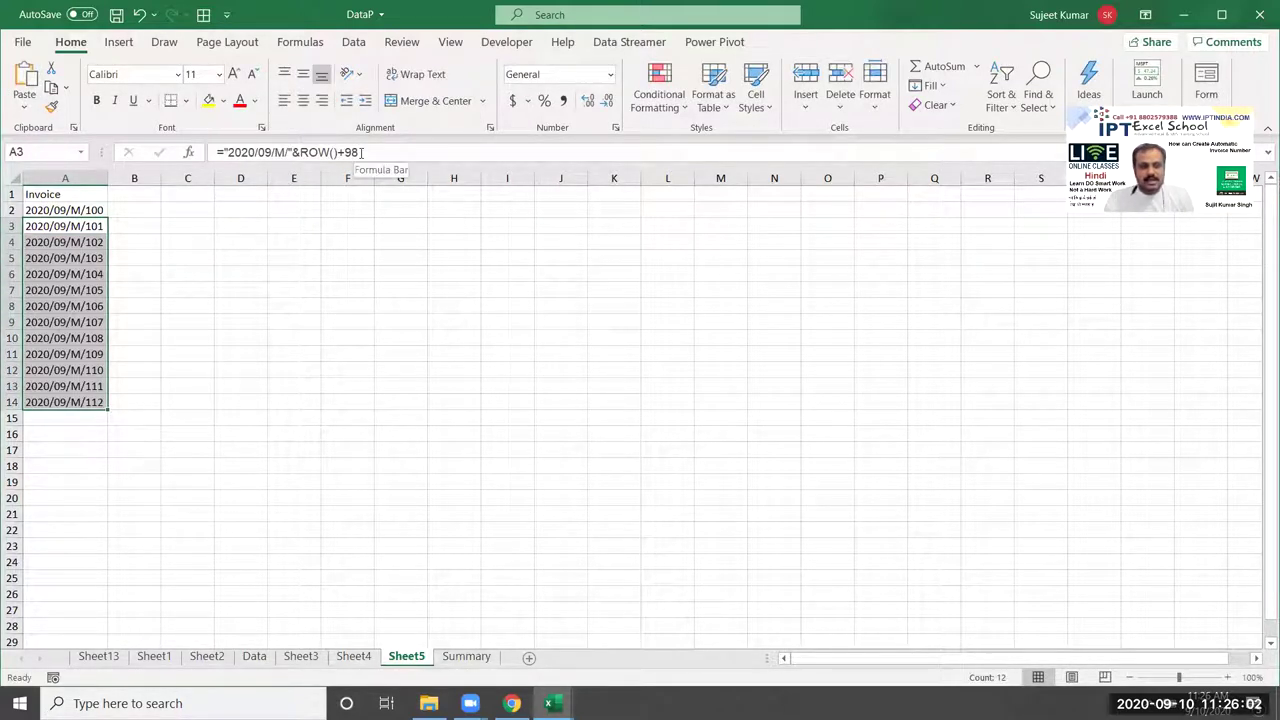
pyautogui.press('Down')
pyautogui.hotkey('ctrl', 'Down')
pyautogui.hotkey('shift', 'Down')
pyautogui.hotkey('shift', 'Down')
pyautogui.hotkey('shift', 'Down')
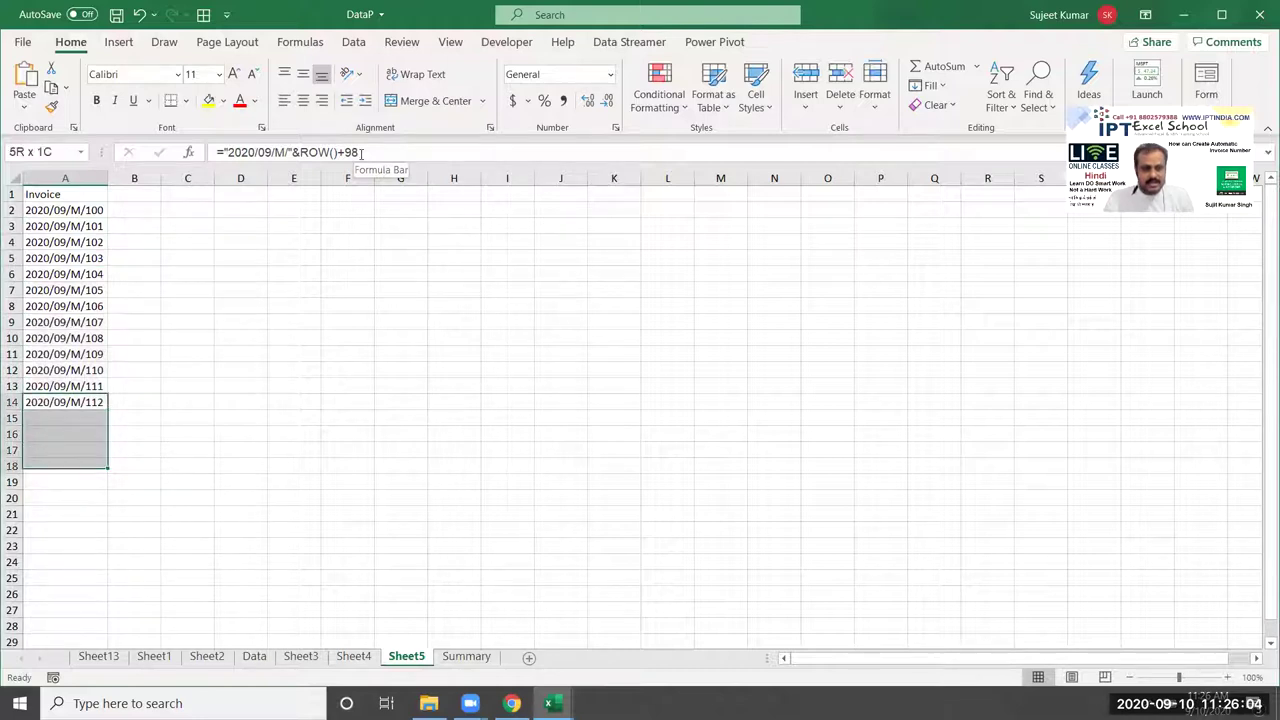
pyautogui.hotkey('shift', 'Down')
pyautogui.hotkey('shift', 'Down')
pyautogui.hotkey('ctrl', 'd')
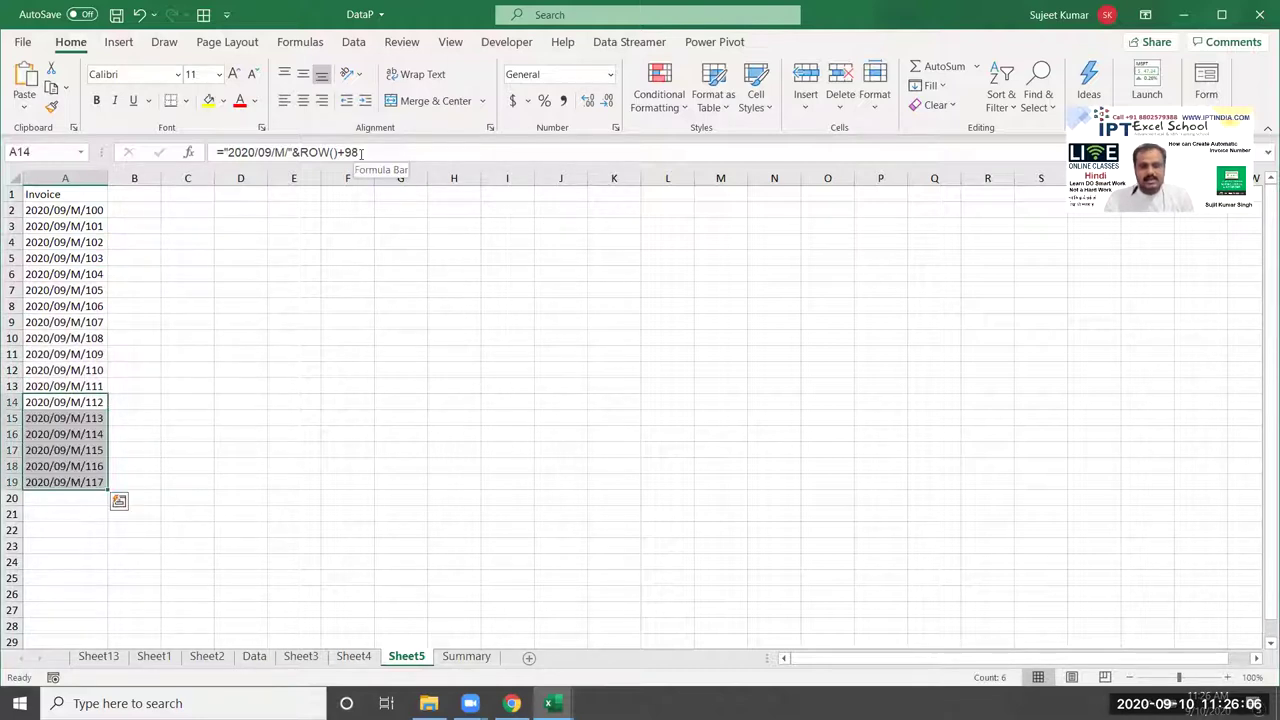
# Step: Fill the remaining rows through A23 (2020/09/M/121) and check the formulas from A2
pyautogui.press('Down')
pyautogui.press('Down')
pyautogui.press('Down')
pyautogui.press('Down')
pyautogui.press('Down')
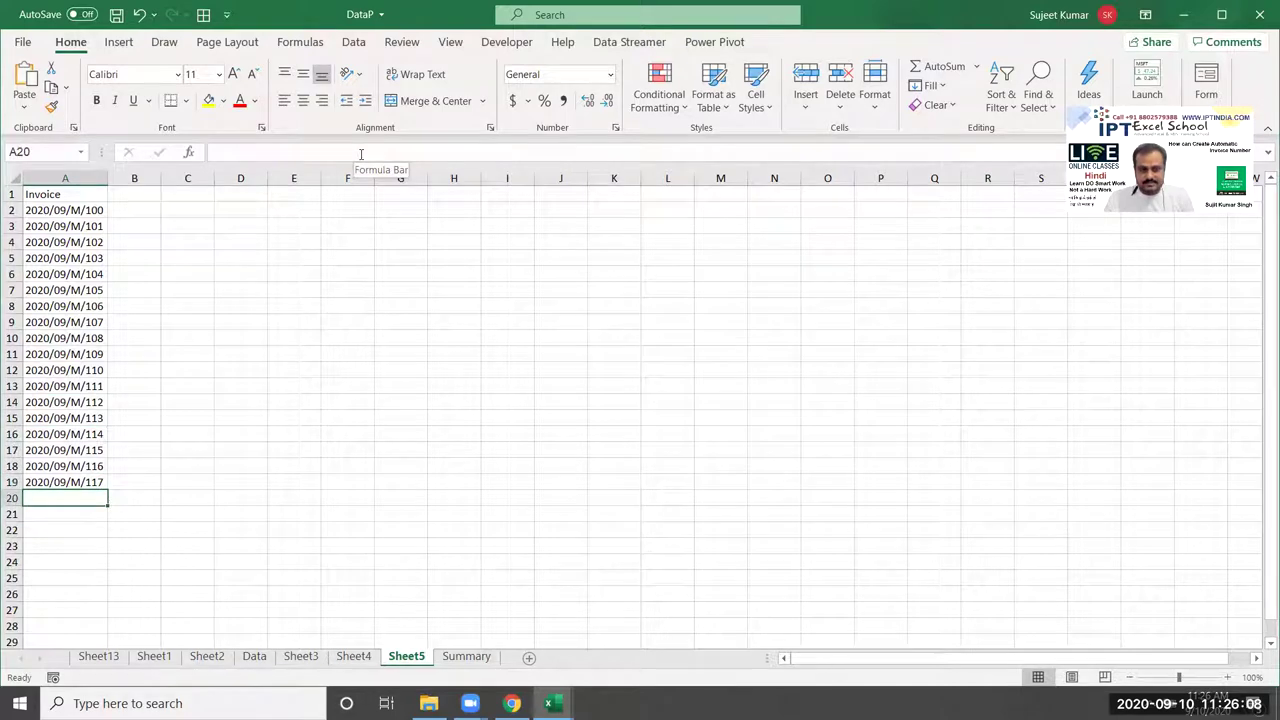
pyautogui.press('Down')
pyautogui.press('Down')
pyautogui.press('Down')
pyautogui.hotkey('ctrl', 'Up')
pyautogui.hotkey('ctrl', 'Up')
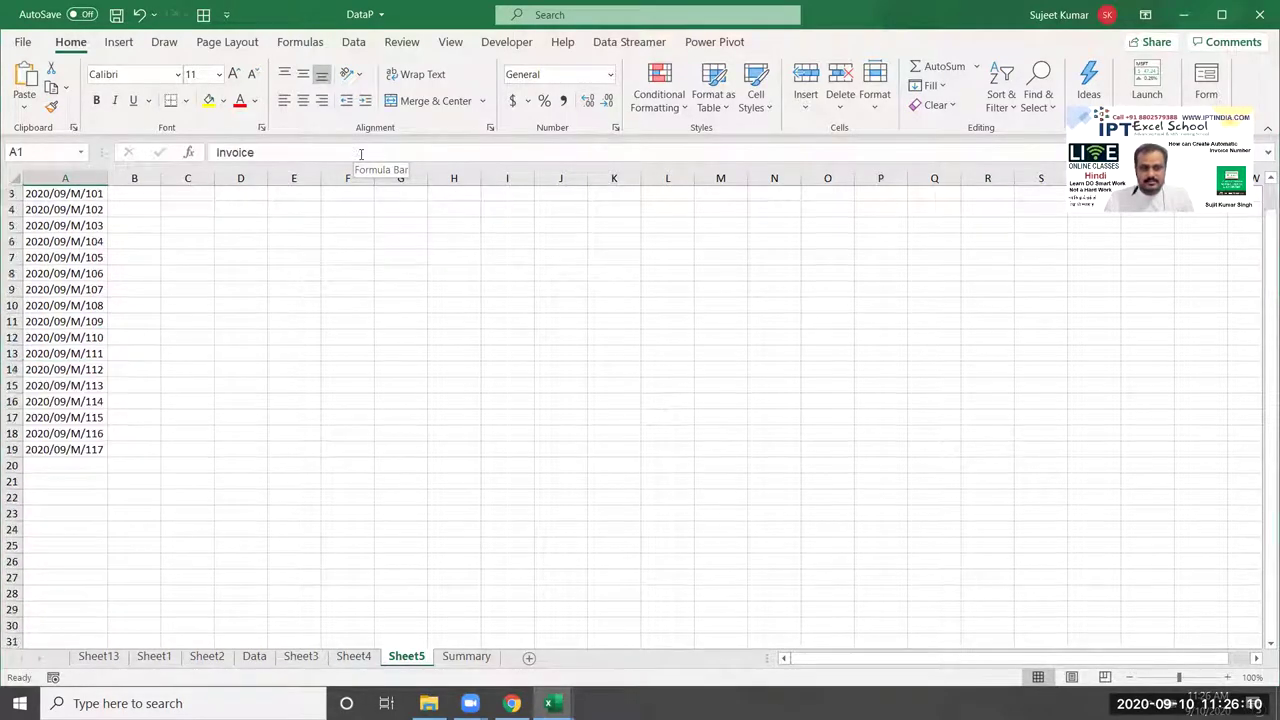
pyautogui.press('Down')
pyautogui.press('Down')
pyautogui.press('Down')
pyautogui.press('Down')
pyautogui.hotkey('ctrl', 'Down')
pyautogui.hotkey('shift', 'Down')
pyautogui.hotkey('shift', 'Down')
pyautogui.hotkey('shift', 'Down')
pyautogui.hotkey('shift', 'Down')
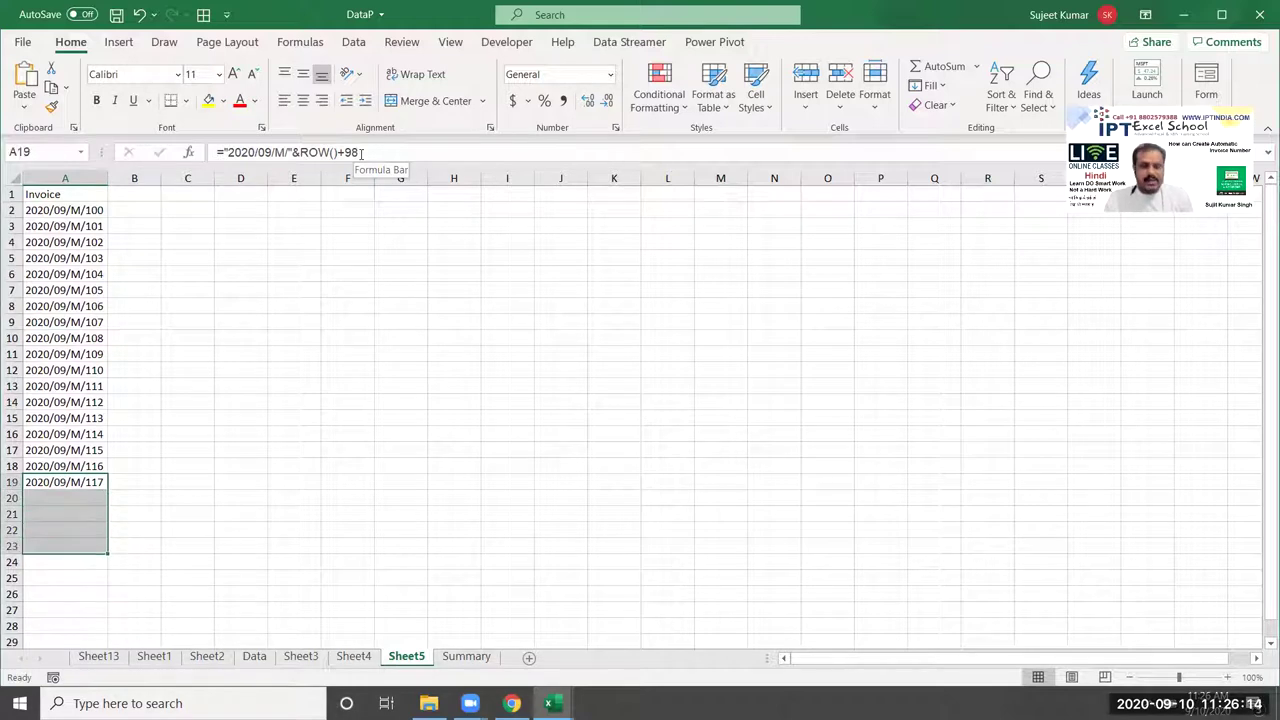
pyautogui.hotkey('ctrl', 'd')
pyautogui.hotkey('ctrl', 'Up')
pyautogui.press('Down')
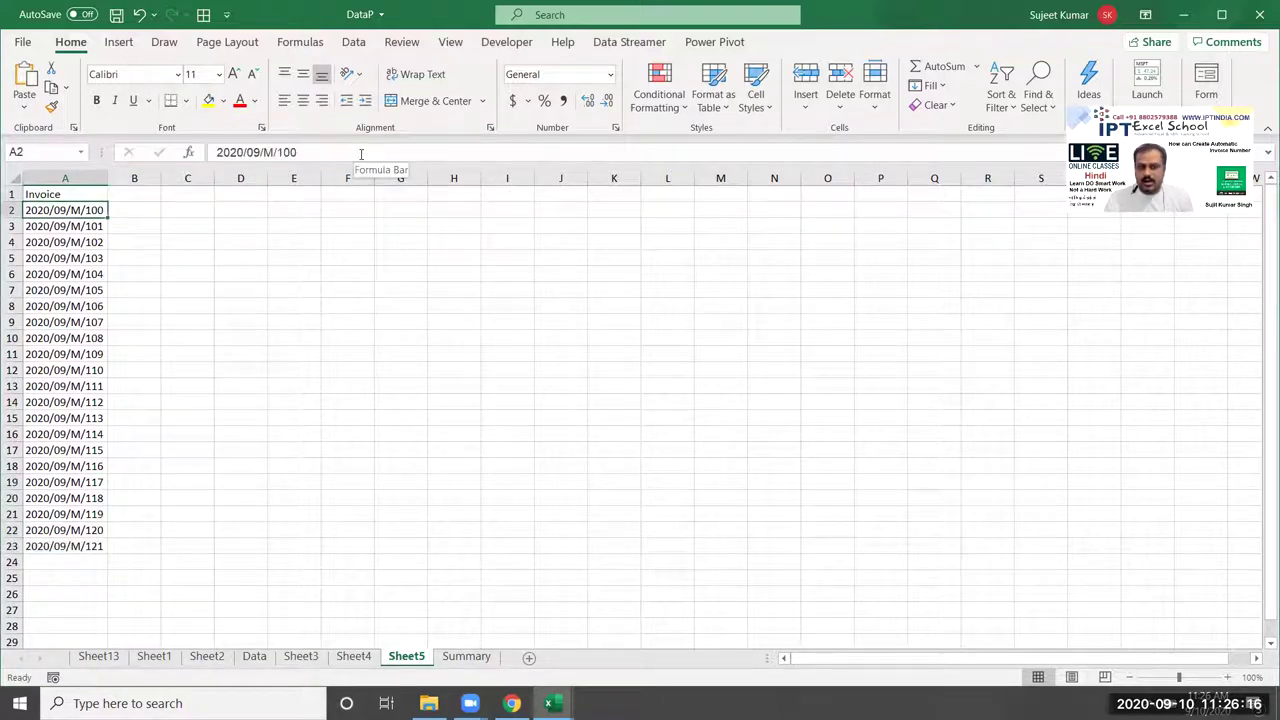
pyautogui.press('Down')
pyautogui.press('Down')
pyautogui.press('Down')
pyautogui.press('Down')
pyautogui.press('Down')
pyautogui.press('Down')
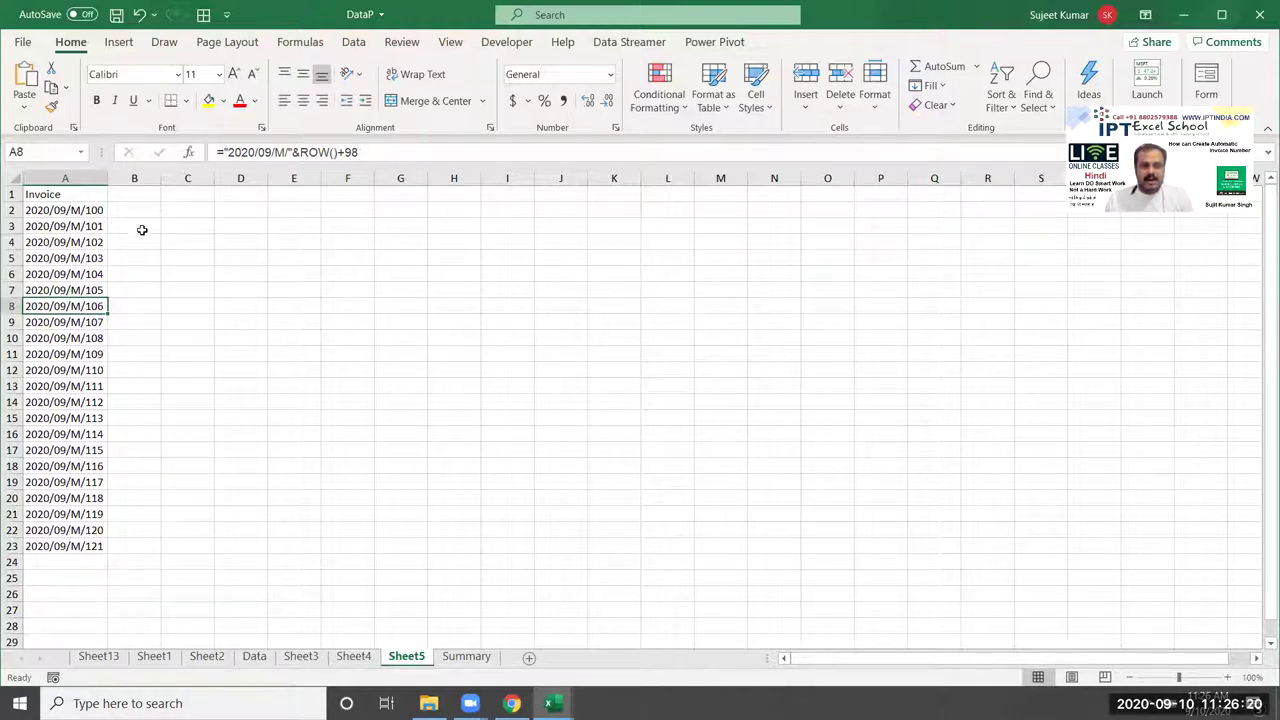
# Step: Select the filled invoice numbers A3:A23 in column A
pyautogui.click(79, 210)
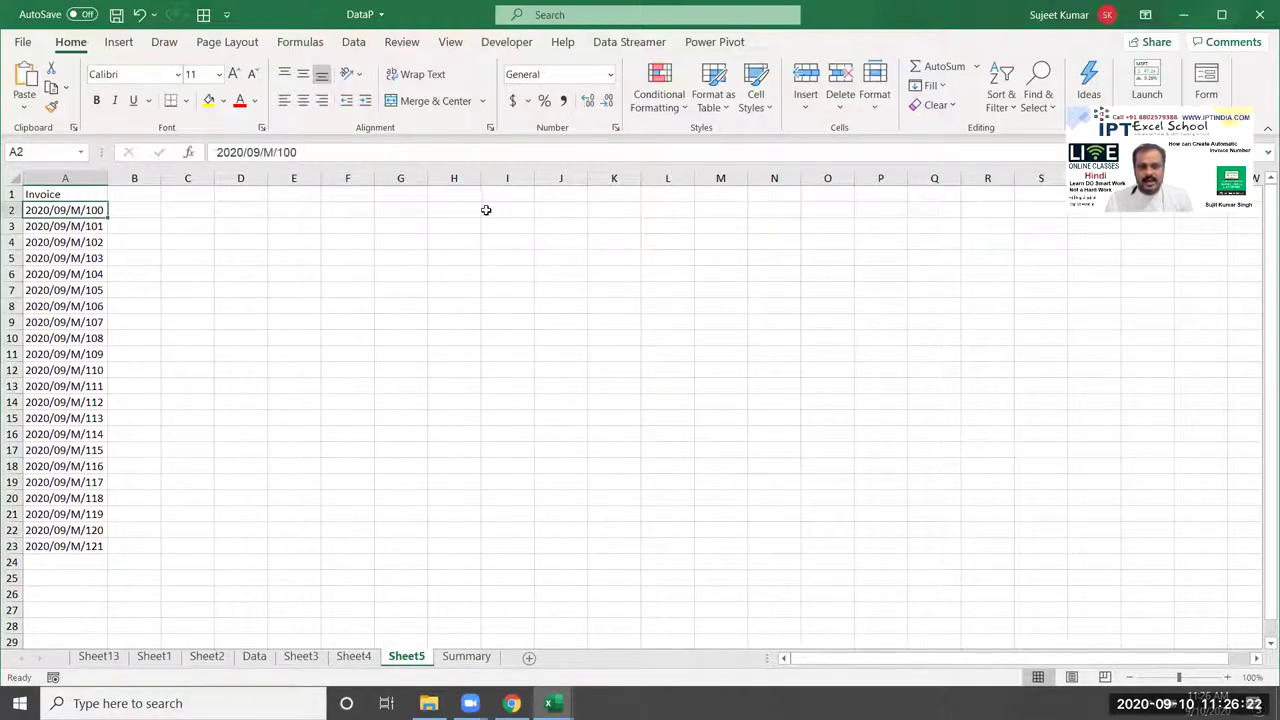
pyautogui.click(275, 214)
pyautogui.click(350, 370)
pyautogui.click(368, 432)
pyautogui.click(735, 530)
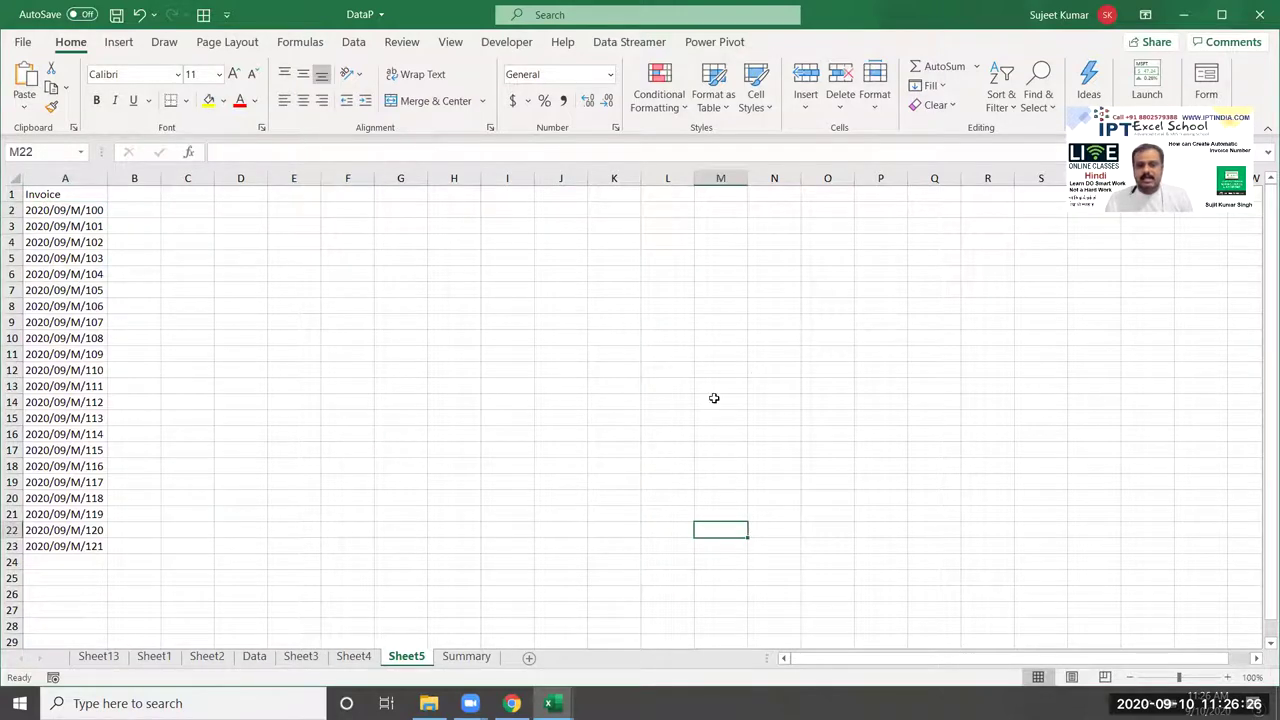
pyautogui.click(35, 228)
pyautogui.moveTo(35, 228); pyautogui.dragTo(32, 545)
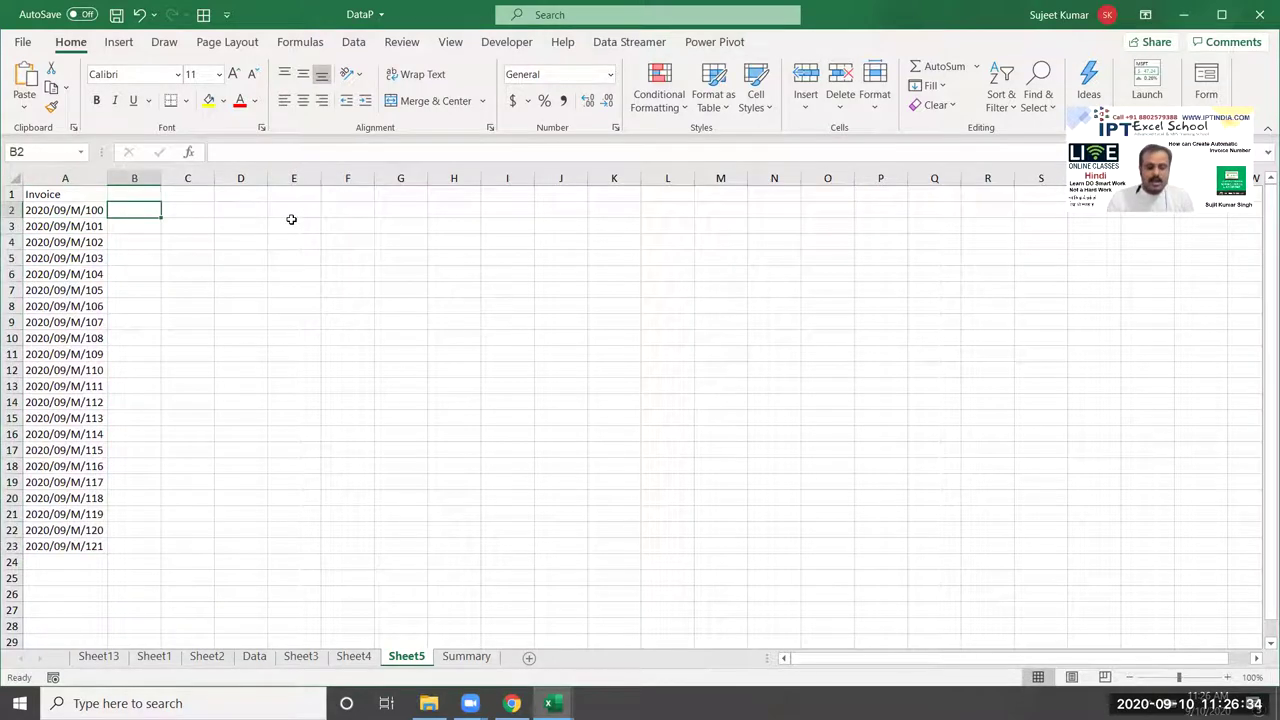
# Step: Enter =RIGHT(A2,3)+1 in B2 so it returns 101
pyautogui.write('=')
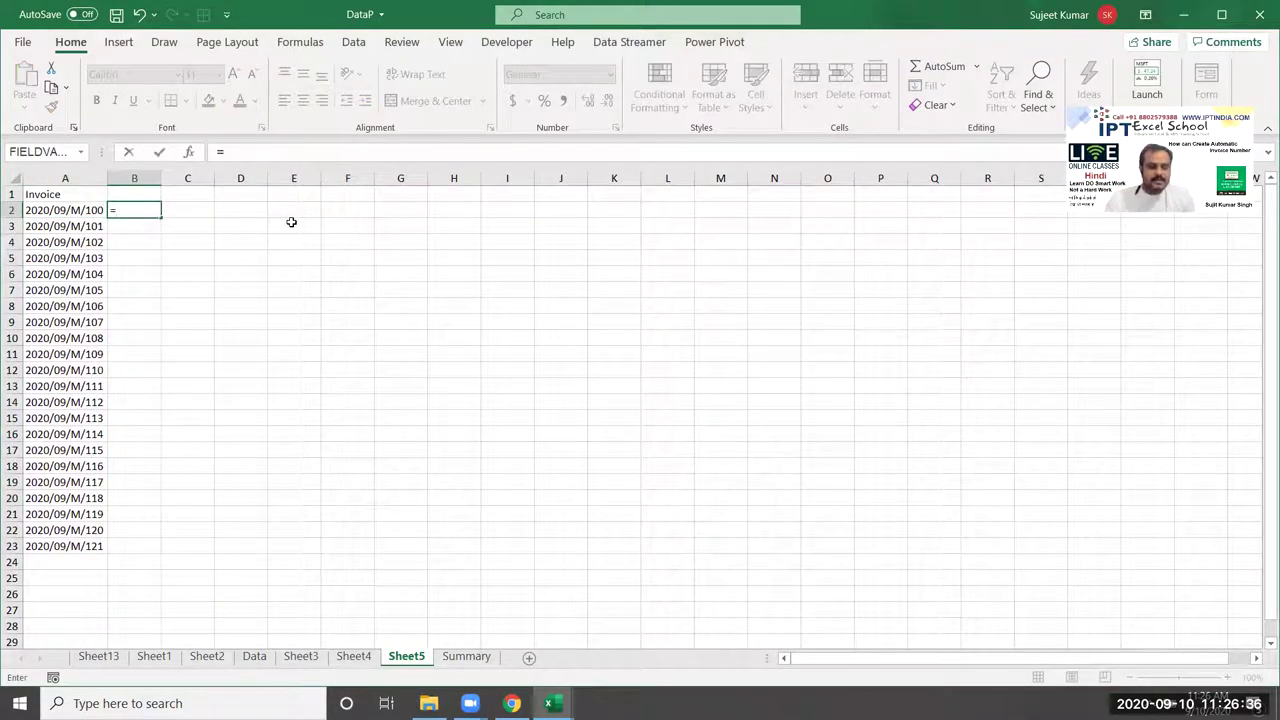
pyautogui.write('ri')
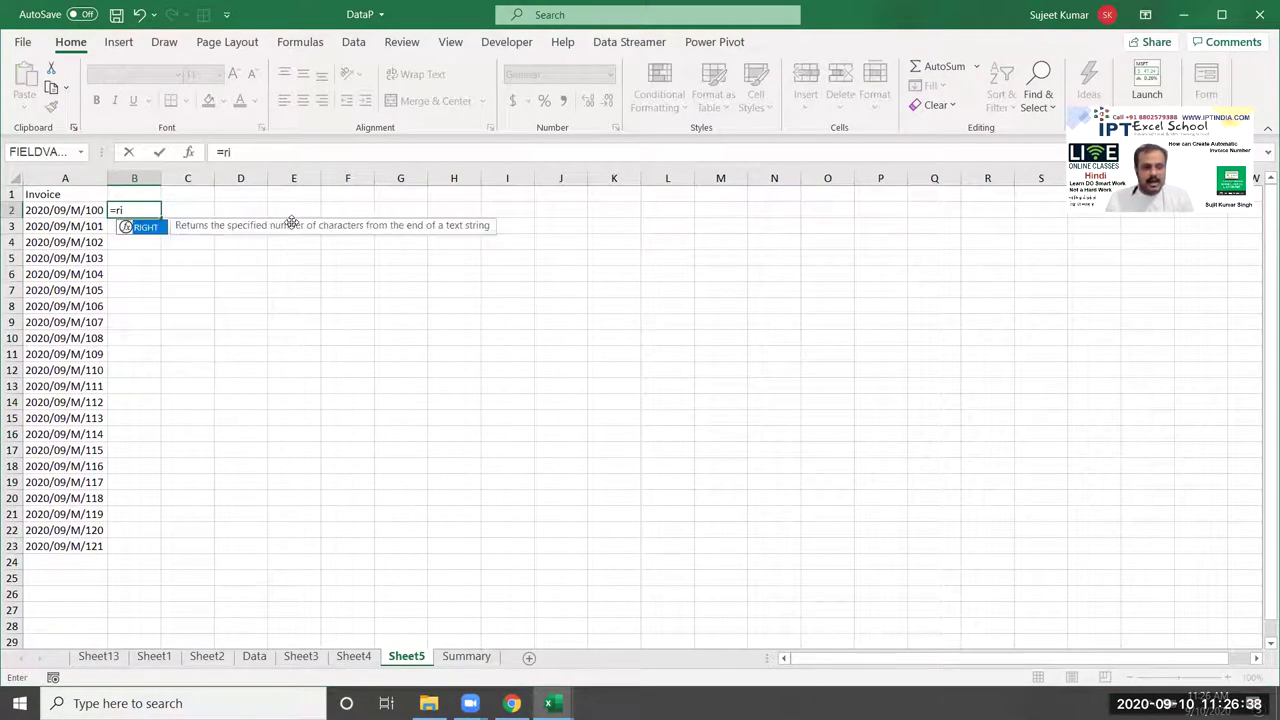
pyautogui.press('Tab')
pyautogui.write('A2,3')
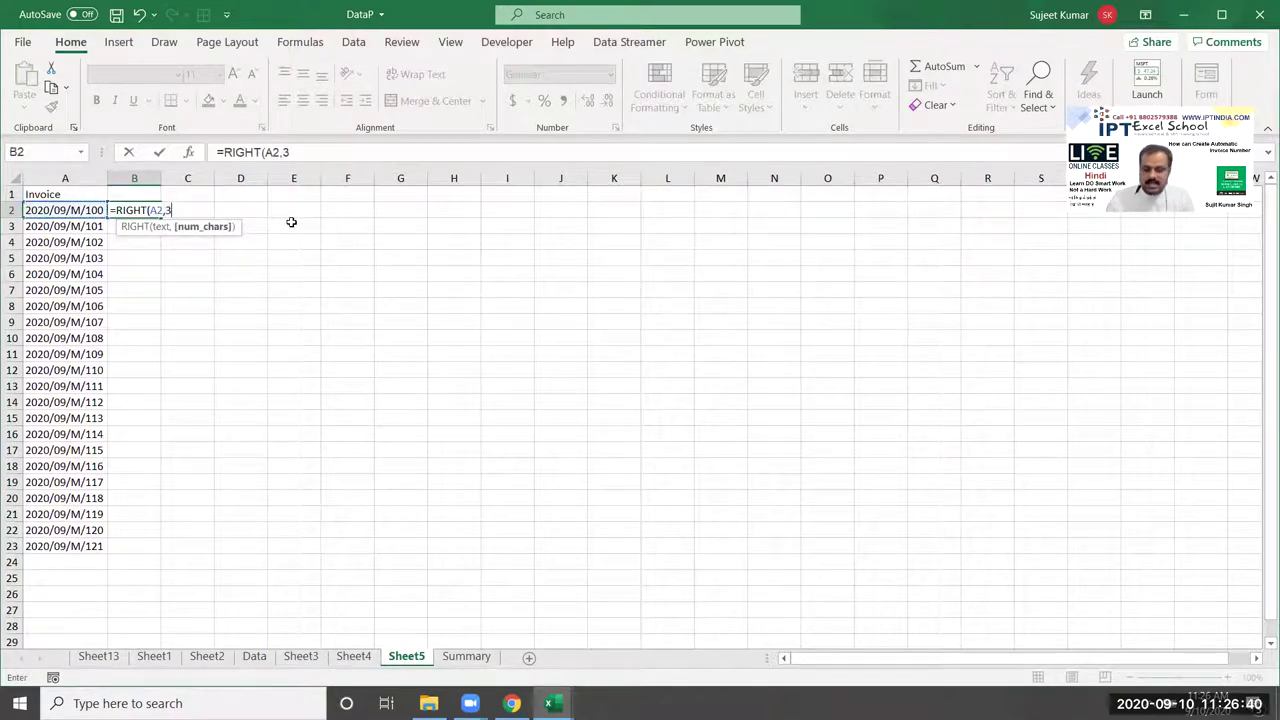
pyautogui.write(')')
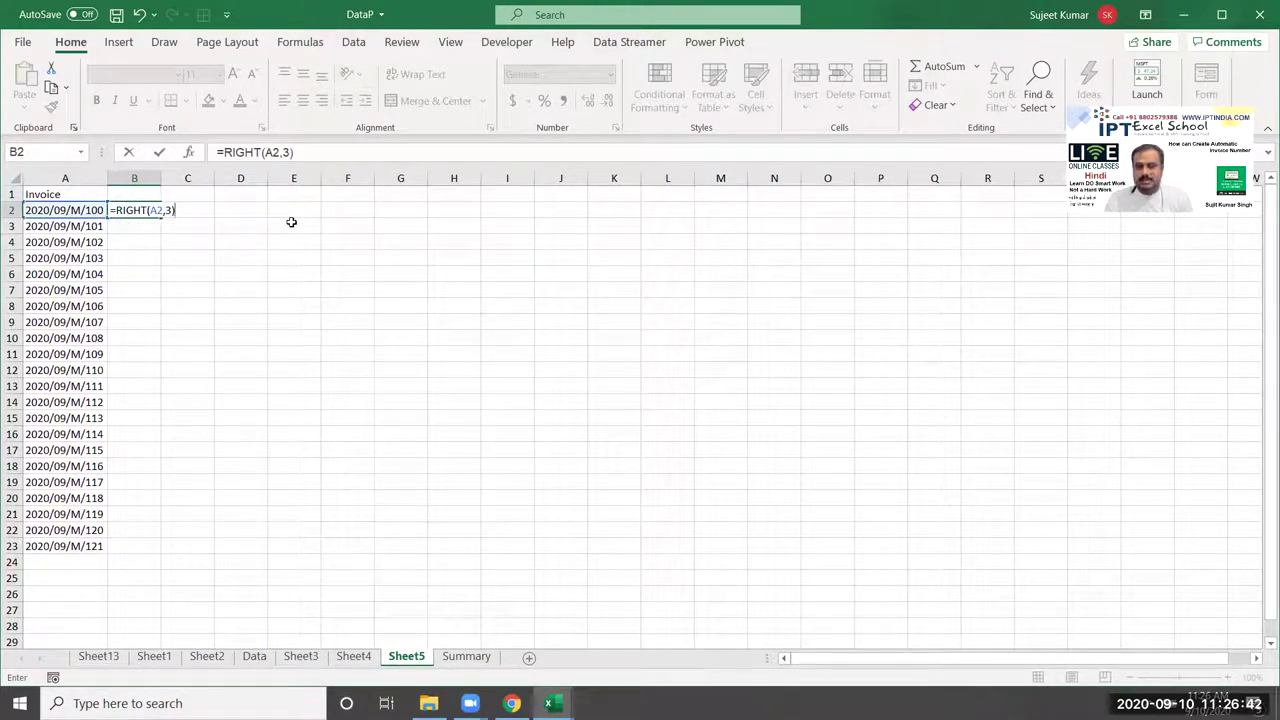
pyautogui.press('Return')
pyautogui.press('Up')
pyautogui.click(329, 153)
pyautogui.write('+1')
pyautogui.press('Return')
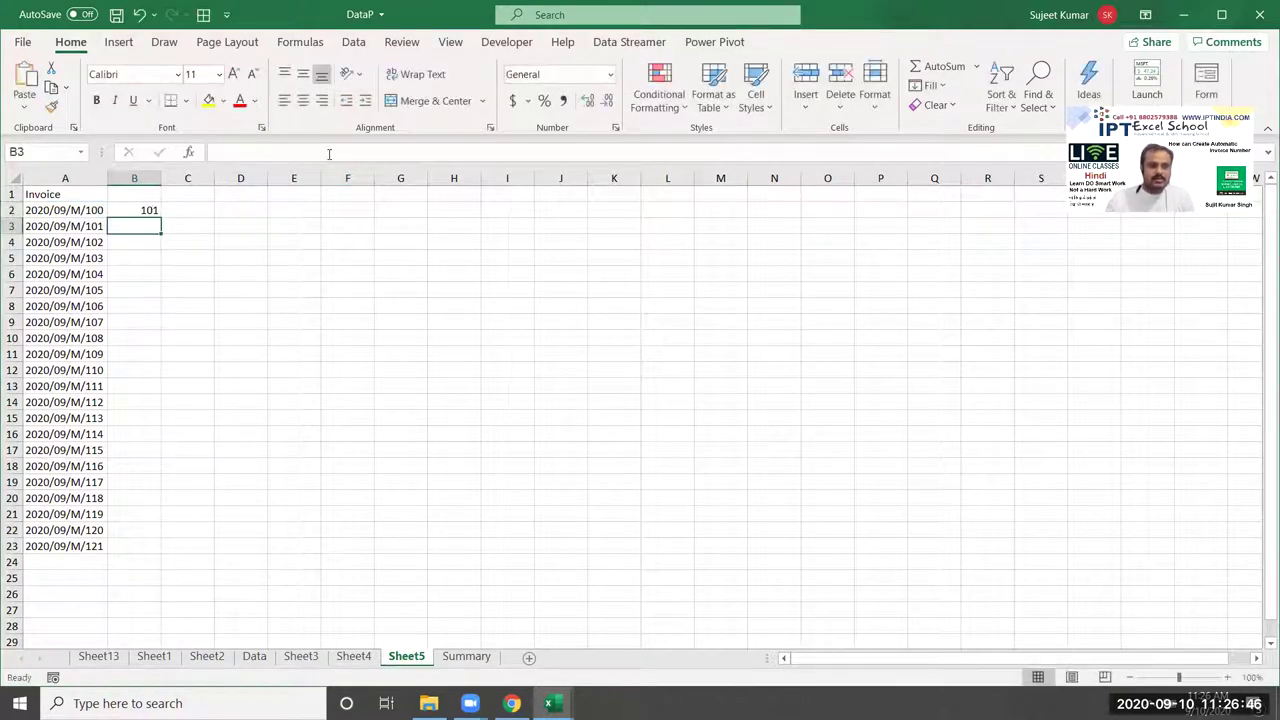
pyautogui.press('Up')
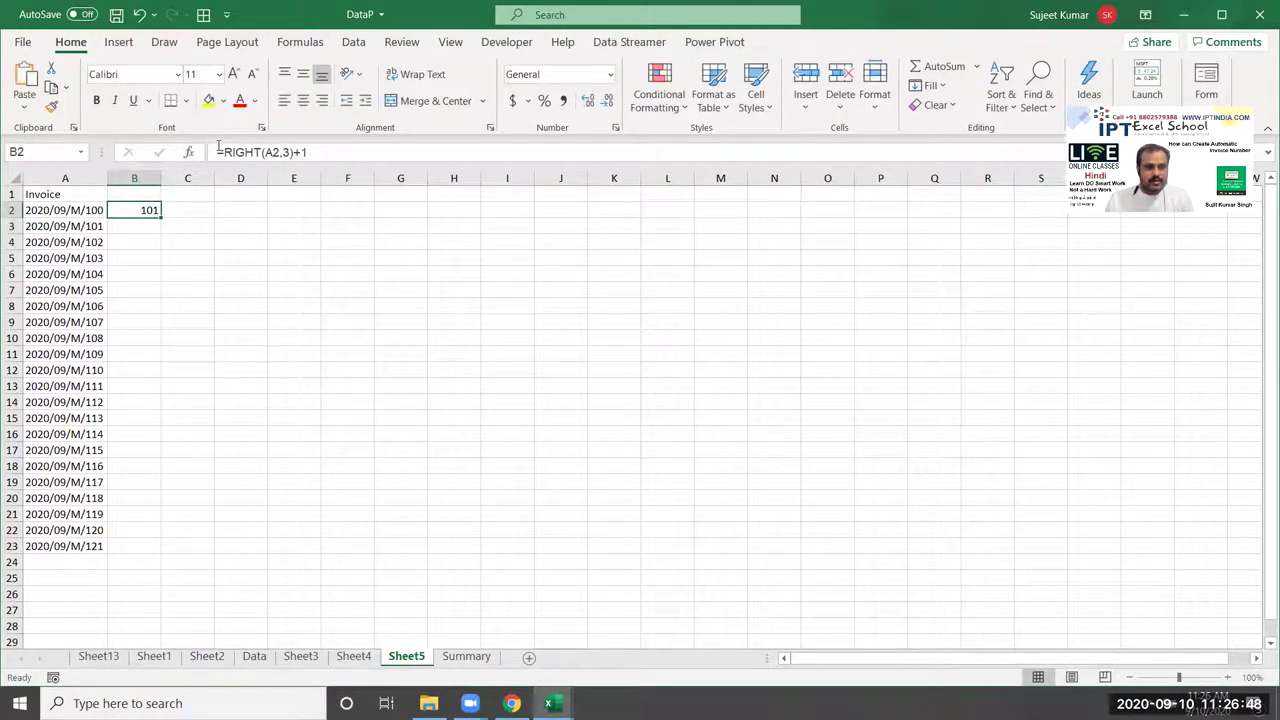
# Step: Prefix B2's formula with "2020/09/M/" to show 2020/09/M/101, and autofit column B
pyautogui.click(219, 152)
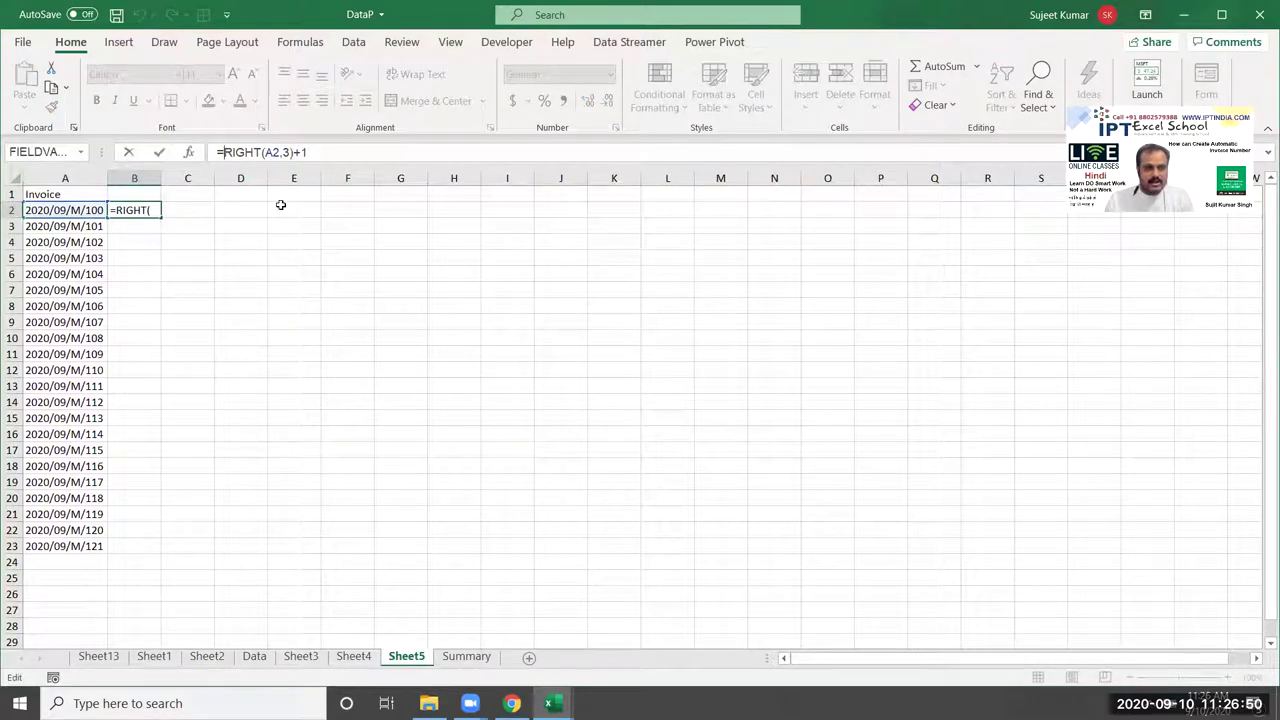
pyautogui.write('"2020/09/')
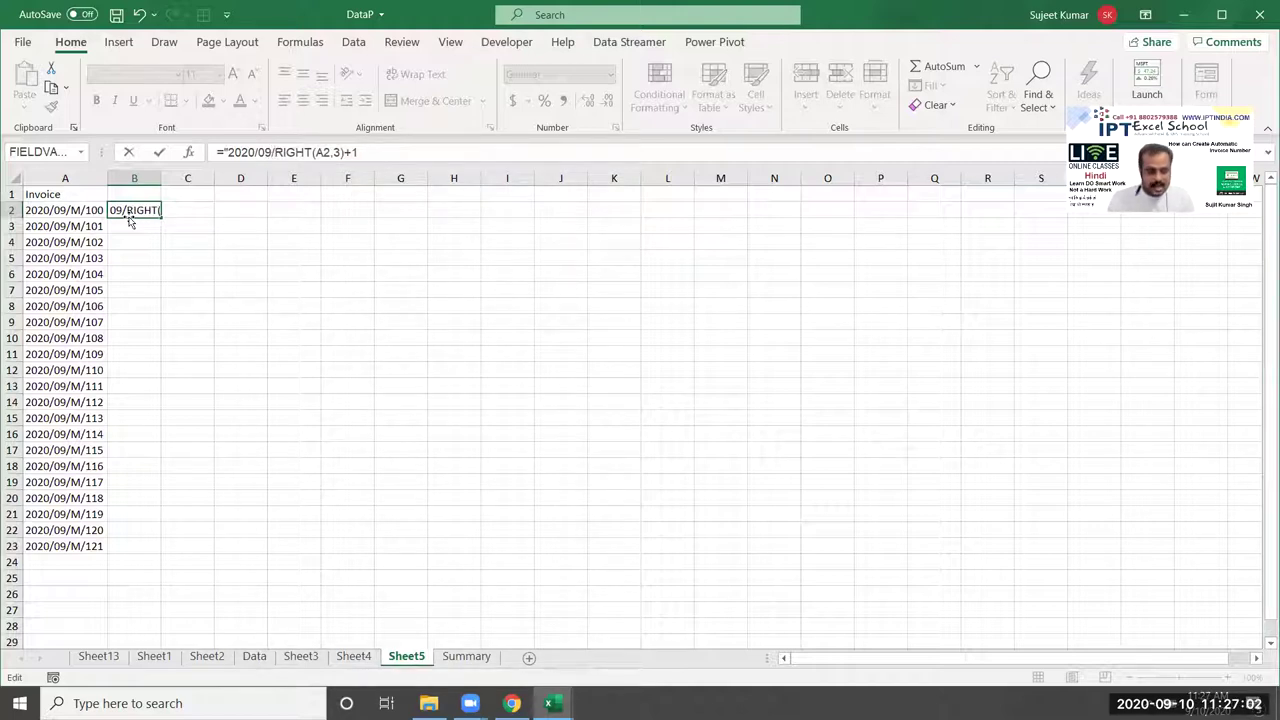
pyautogui.write('M"&')
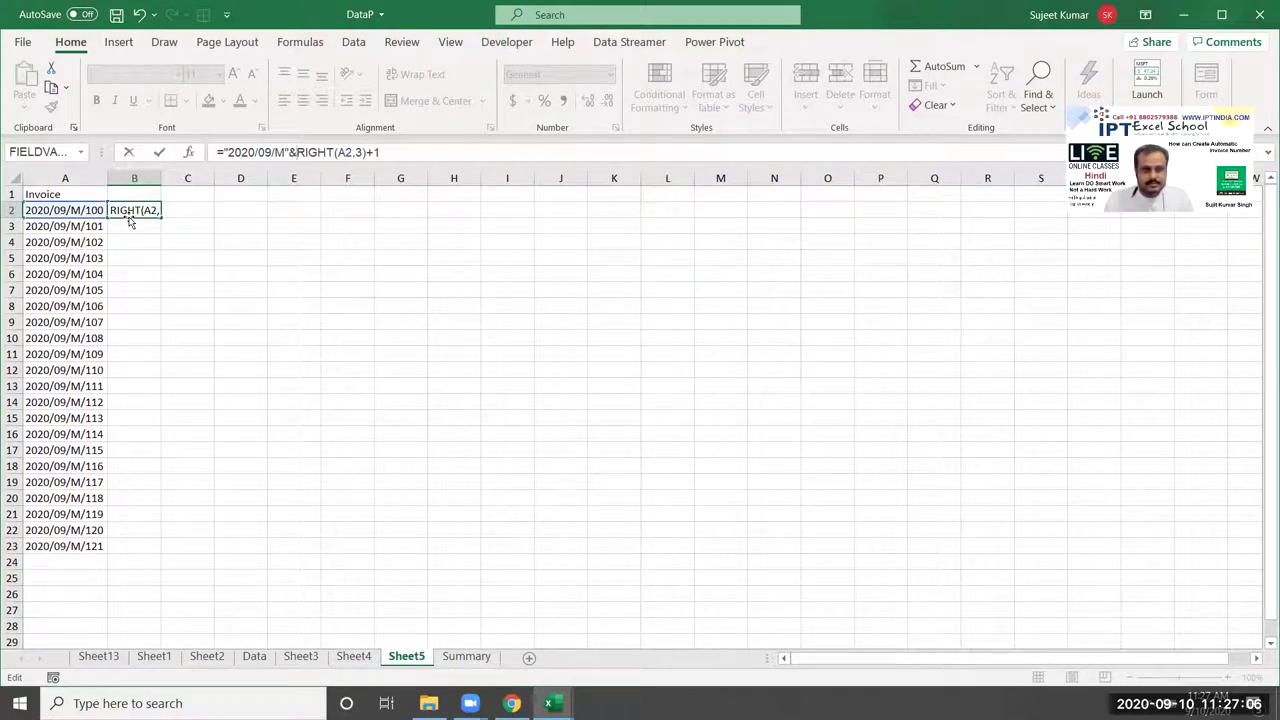
pyautogui.press('Return')
pyautogui.click(129, 216)
pyautogui.press('Down')
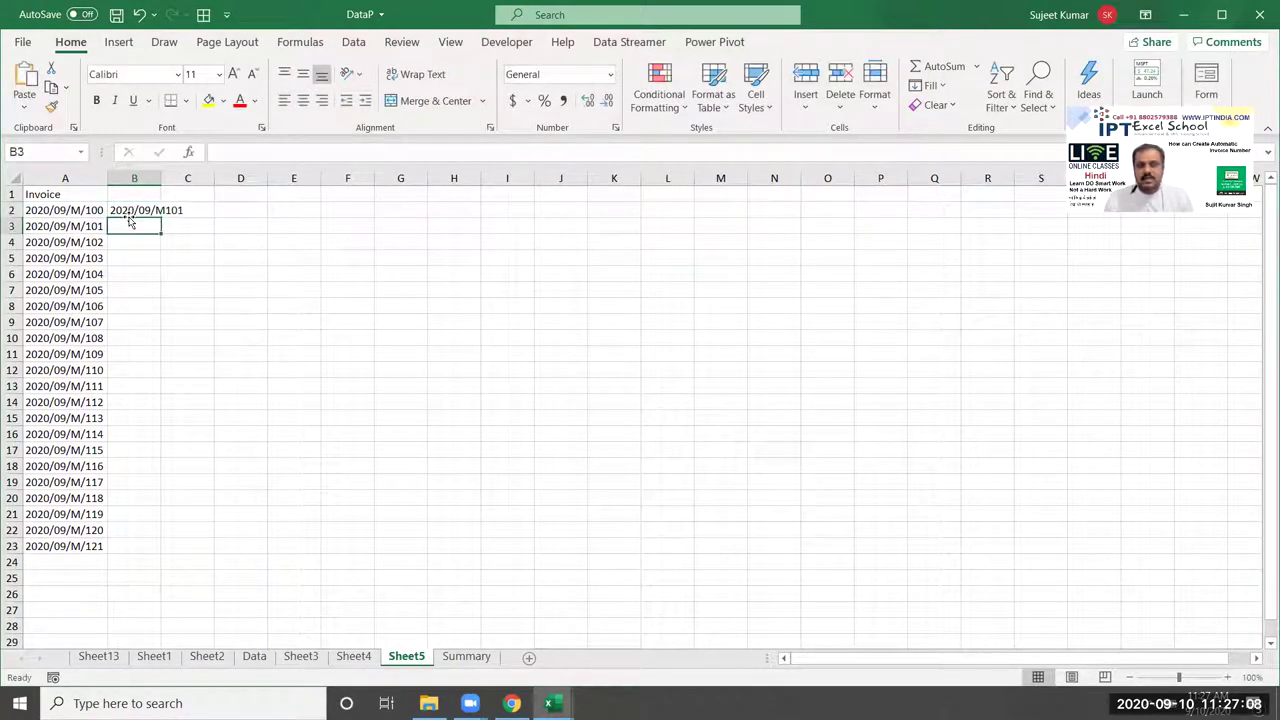
pyautogui.press('Up')
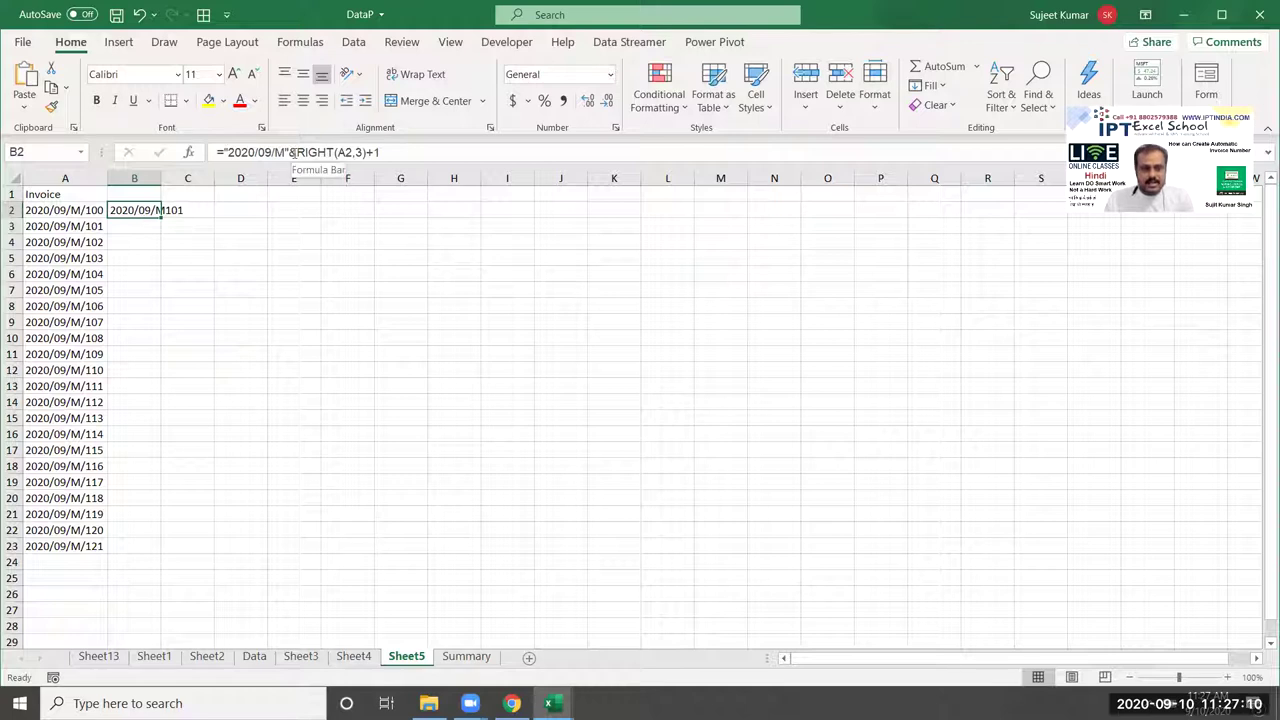
pyautogui.click(287, 152)
pyautogui.write('/')
pyautogui.press('Return')
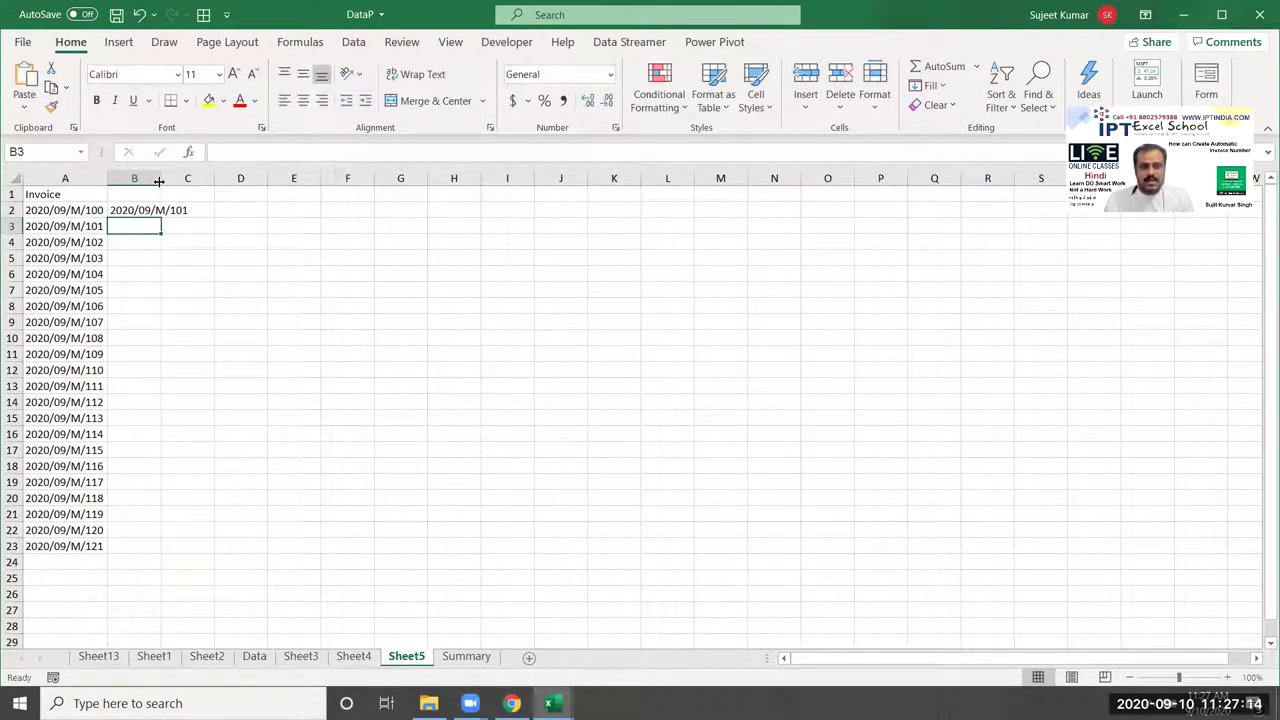
pyautogui.doubleClick(161, 178)
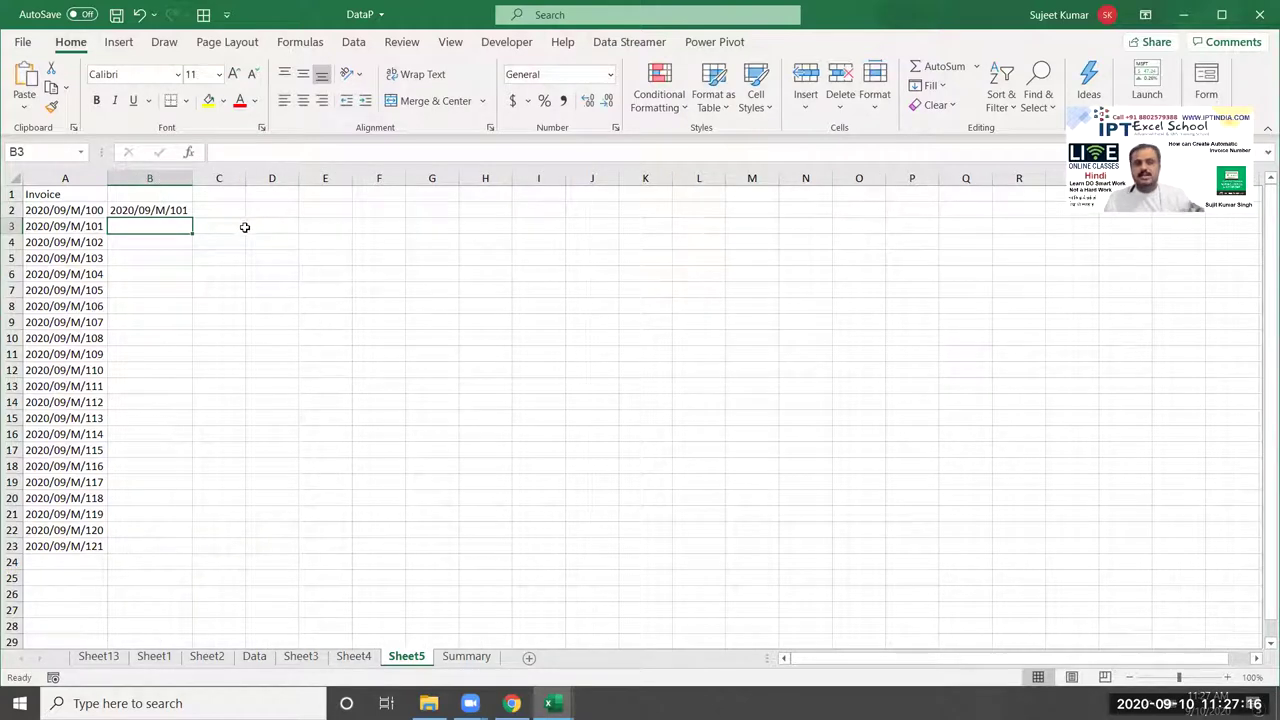
# Step: Enter =TEXT(TODAY(),"YYYY/MM/") in D2 so it displays 2020/09/
pyautogui.click(257, 207)
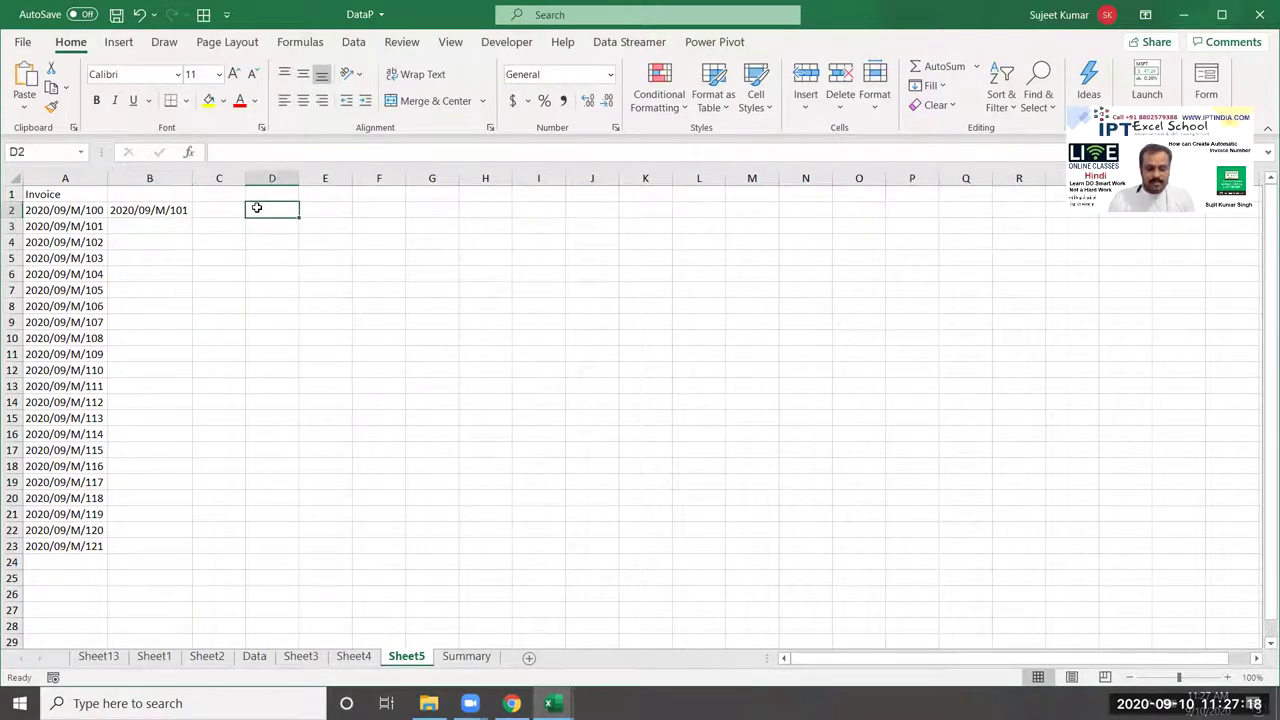
pyautogui.write('=ye')
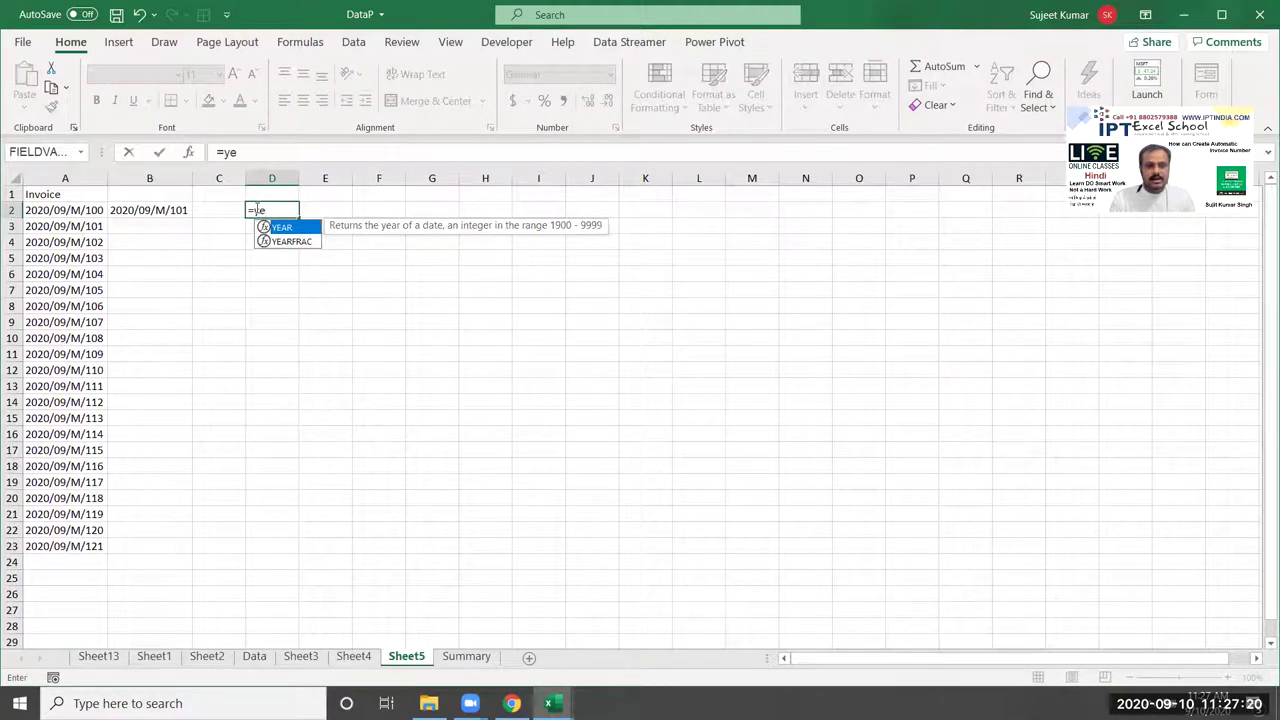
pyautogui.press('BackSpace')
pyautogui.press('BackSpace')
pyautogui.write('for')
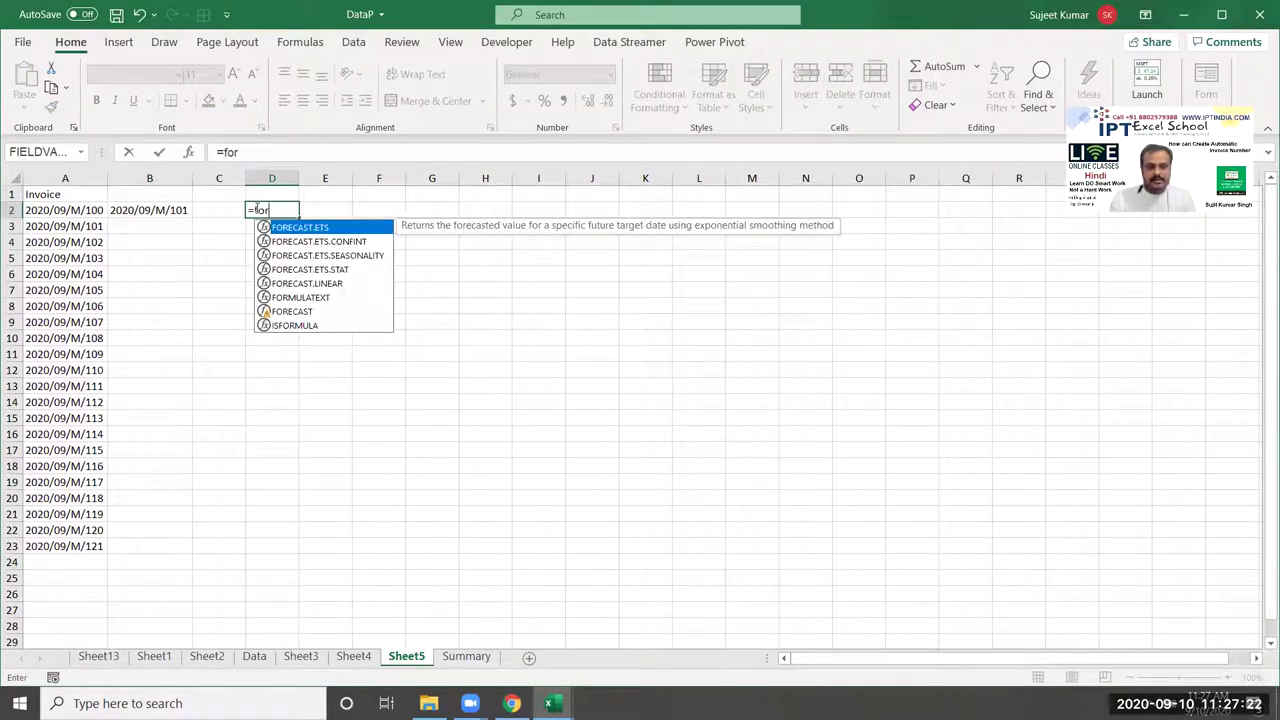
pyautogui.press('BackSpace')
pyautogui.press('BackSpace')
pyautogui.write('tex')
pyautogui.press('Tab')
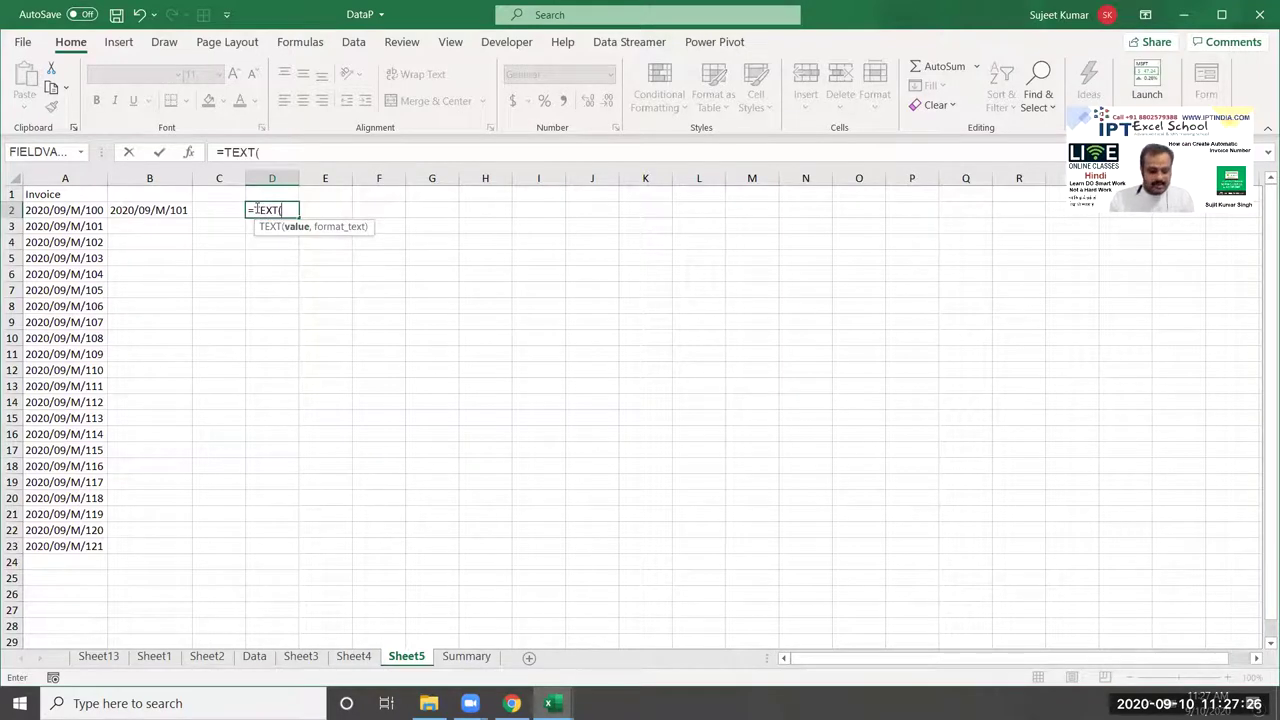
pyautogui.write('today')
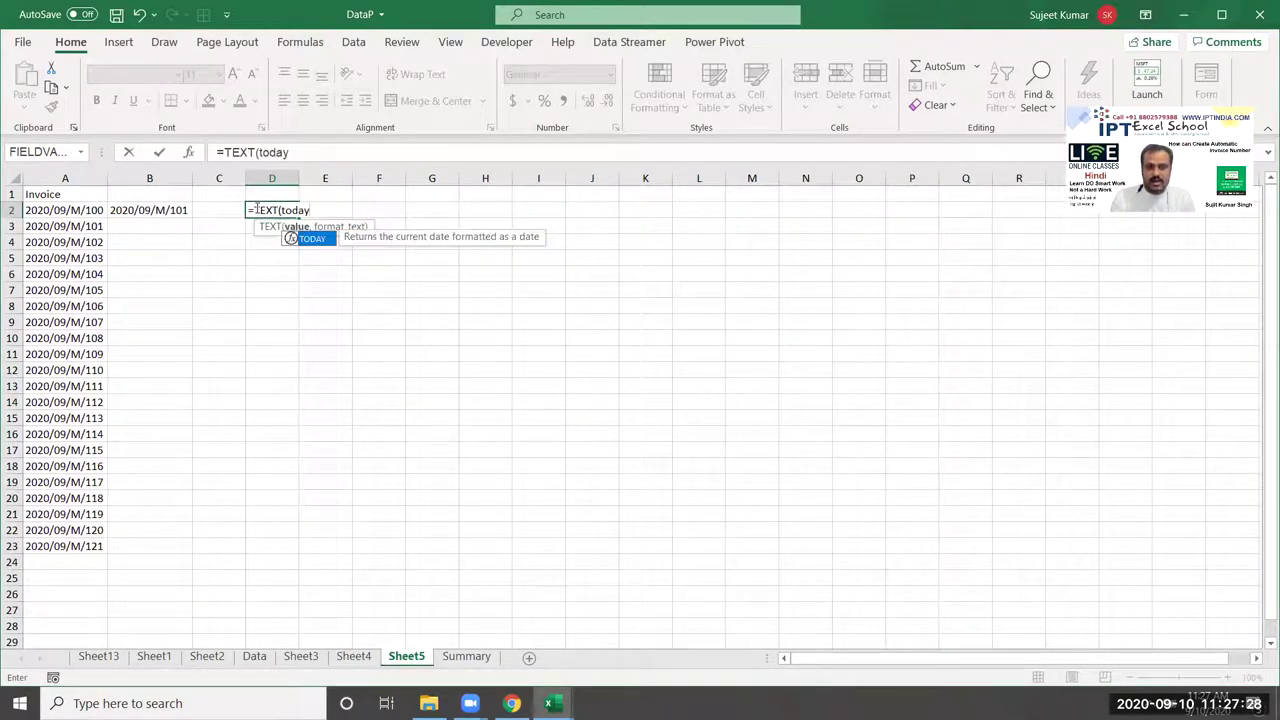
pyautogui.press('Tab')
pyautogui.write('),"')
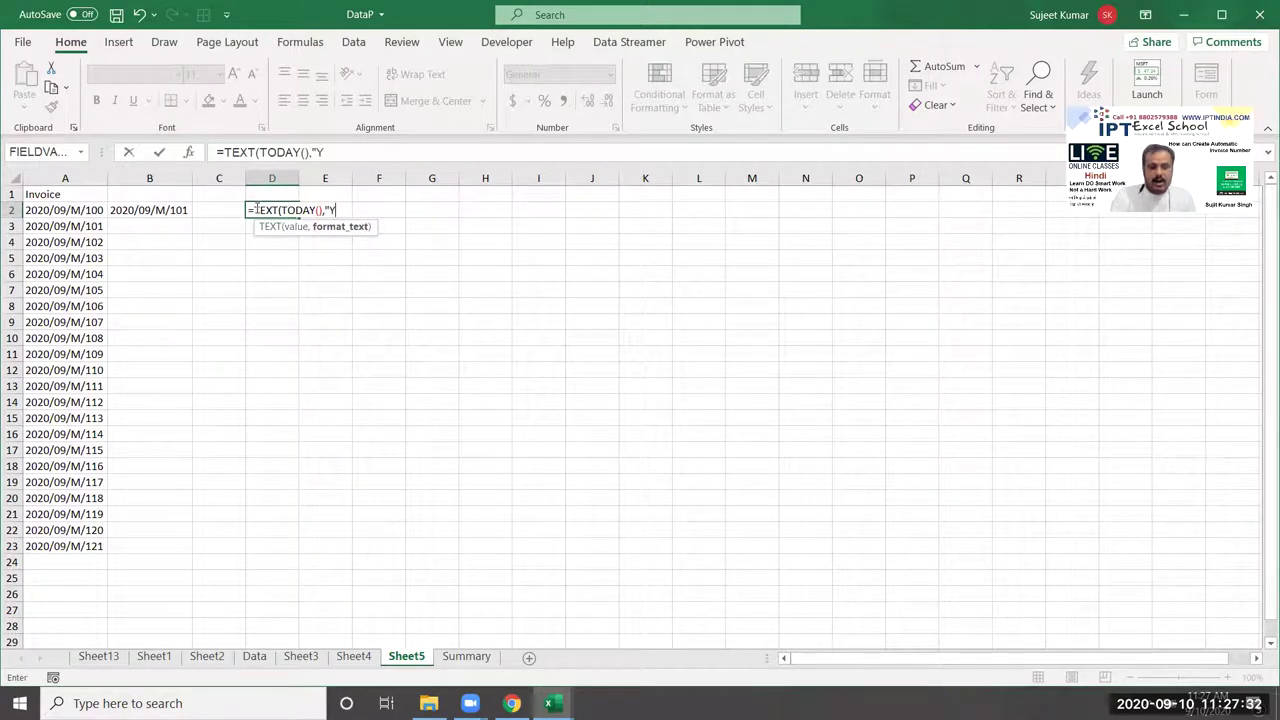
pyautogui.write('YY')
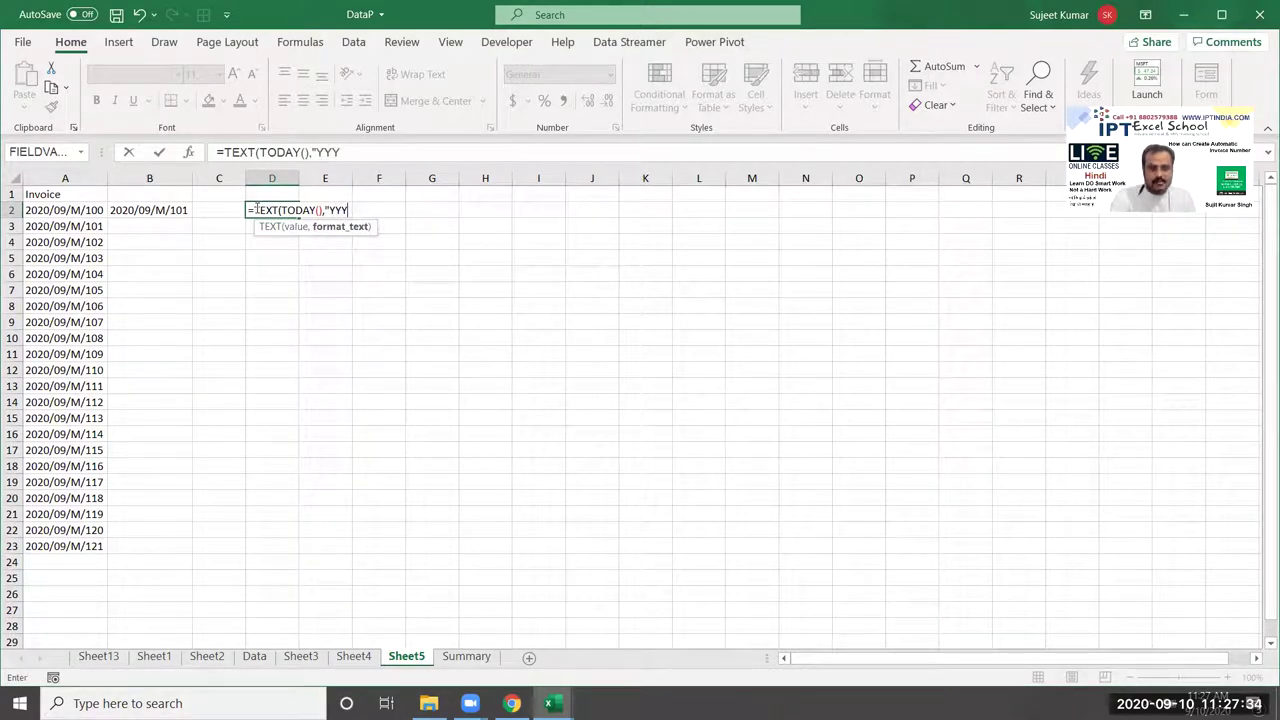
pyautogui.write('YY/')
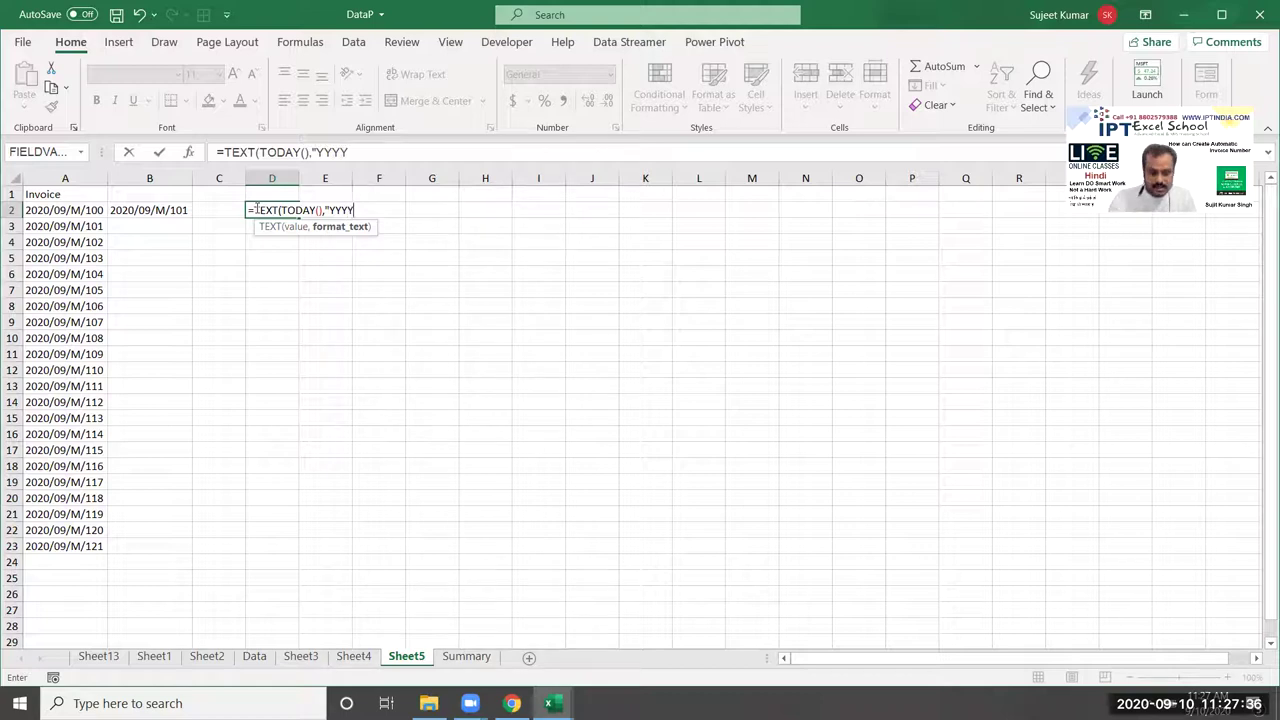
pyautogui.write('MM/')
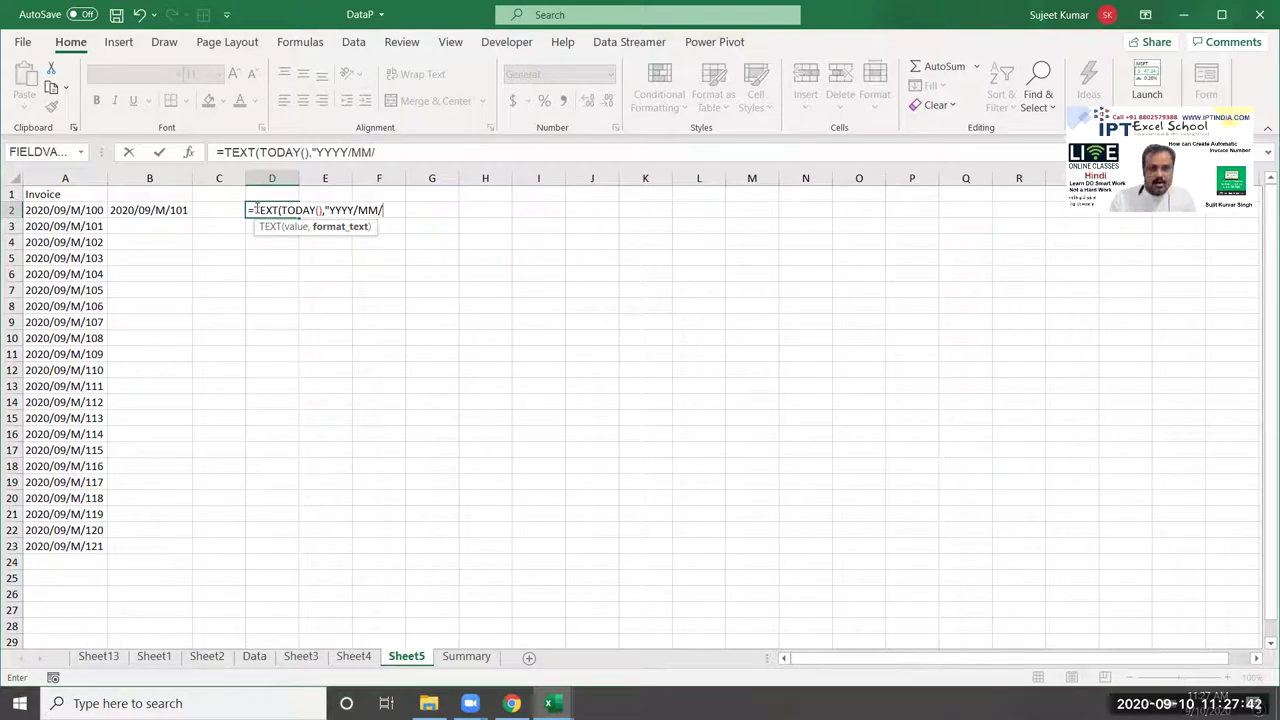
pyautogui.write('")')
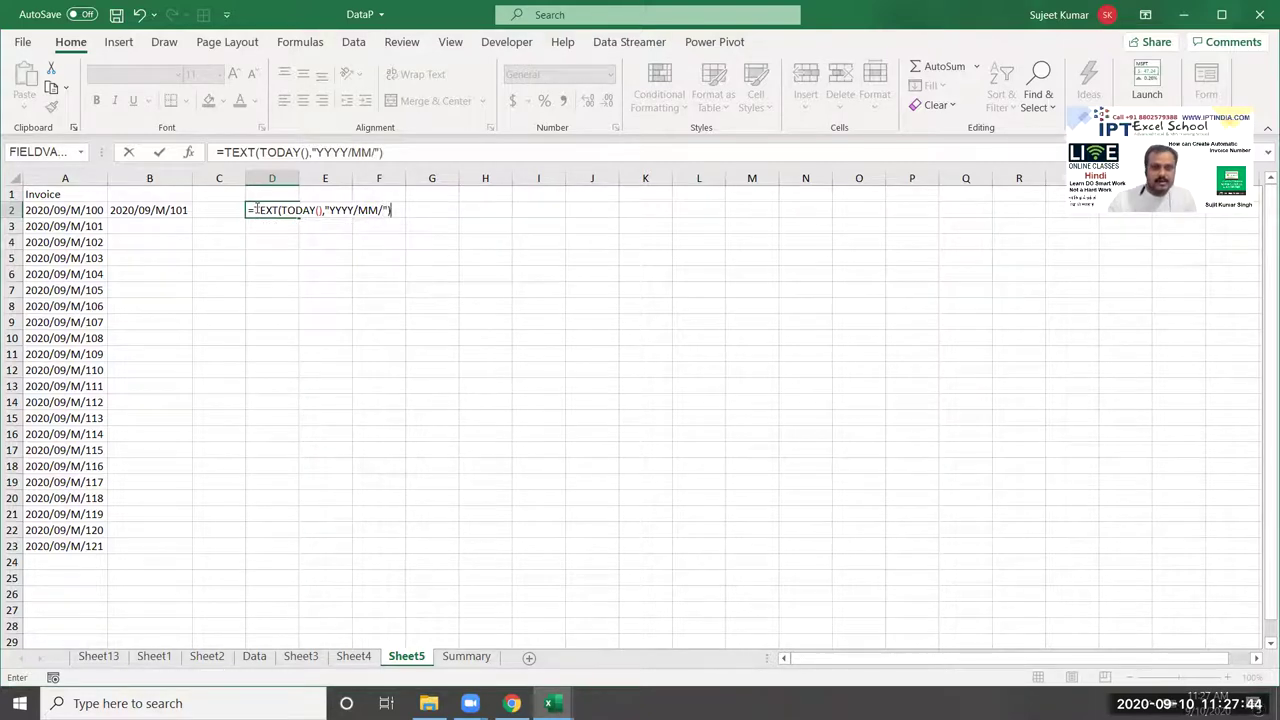
pyautogui.press('Return')
pyautogui.click(257, 209)
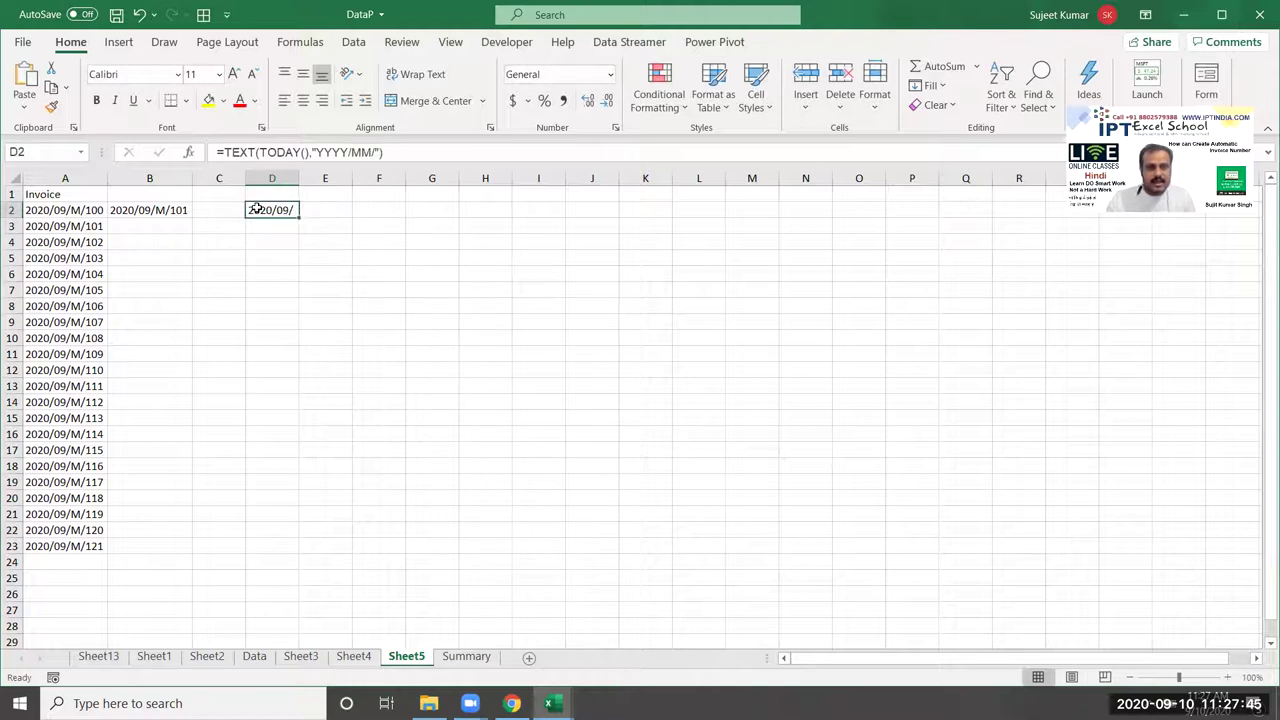
# Step: Append &"M"&ROW()+94 to the D2 date formula
pyautogui.click(424, 155)
pyautogui.write('&"')
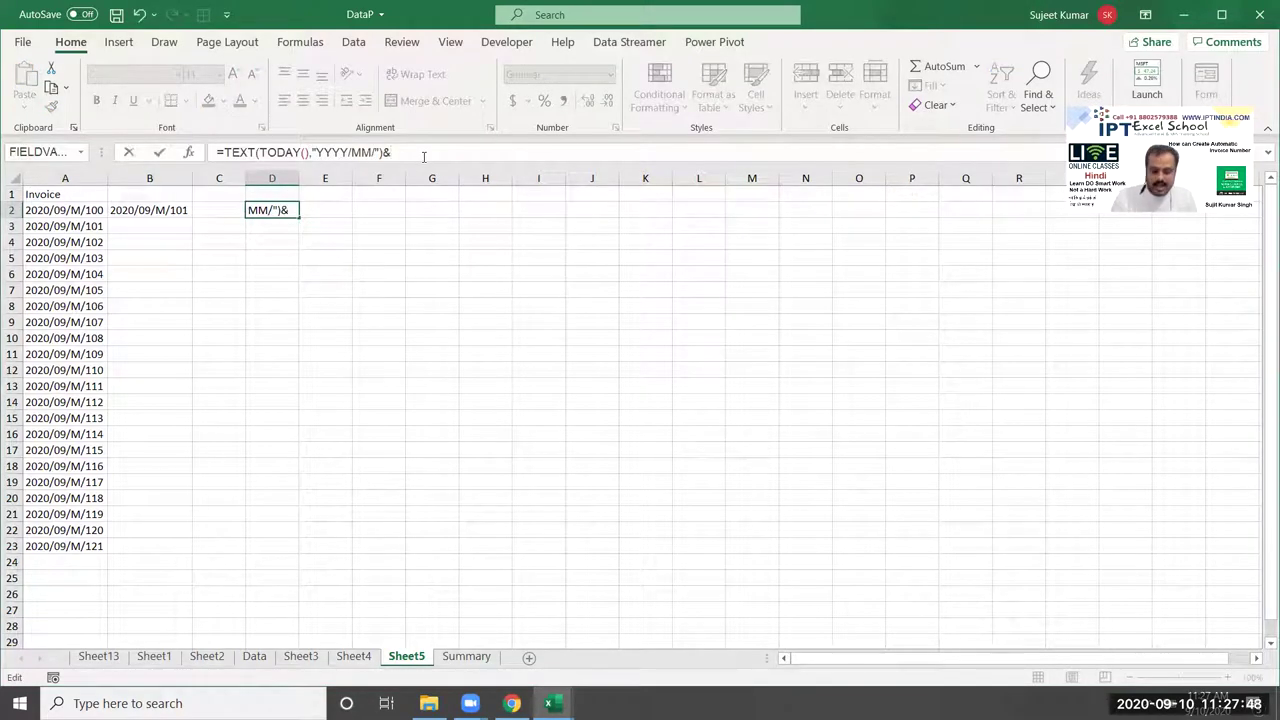
pyautogui.write('M"&')
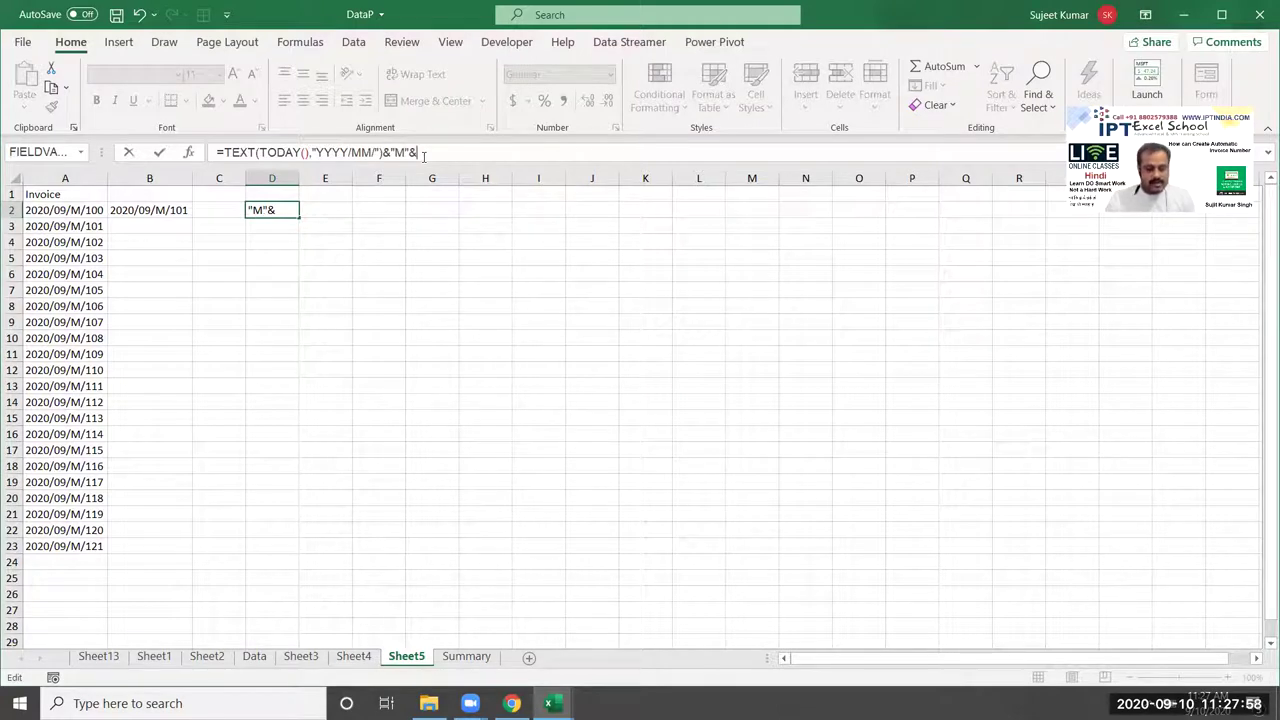
pyautogui.write('row')
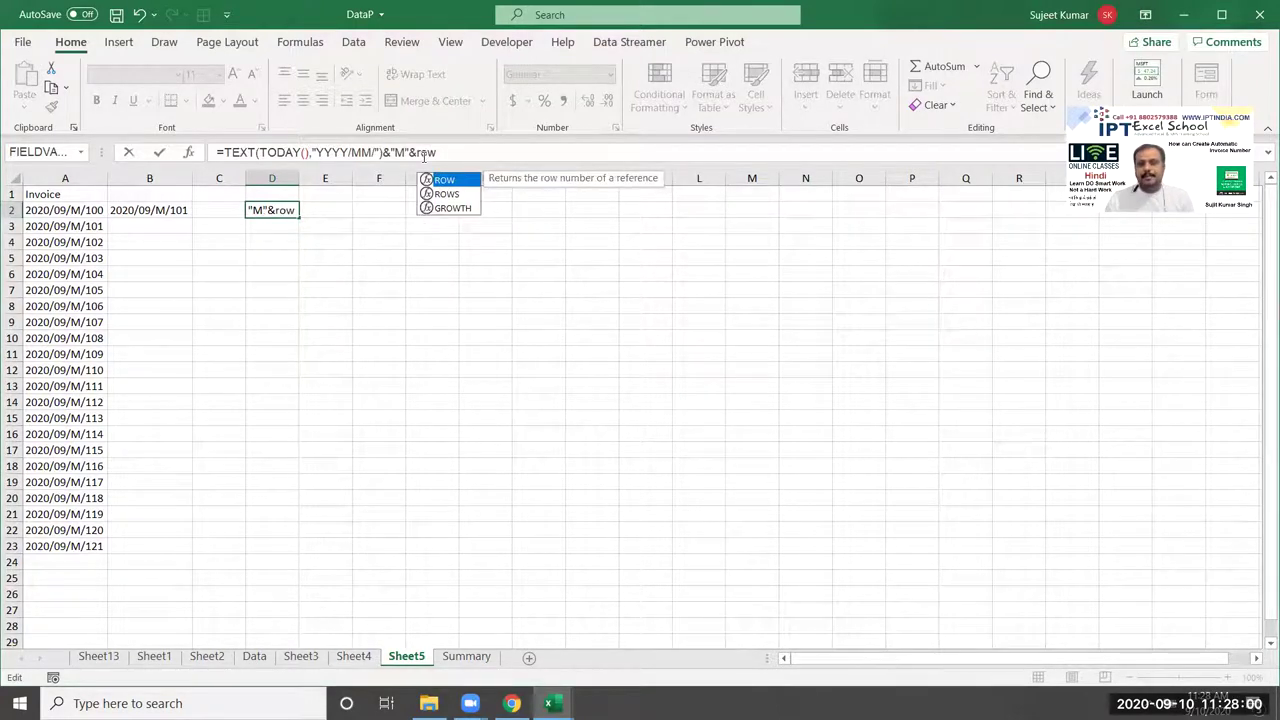
pyautogui.press('Tab')
pyautogui.write(')')
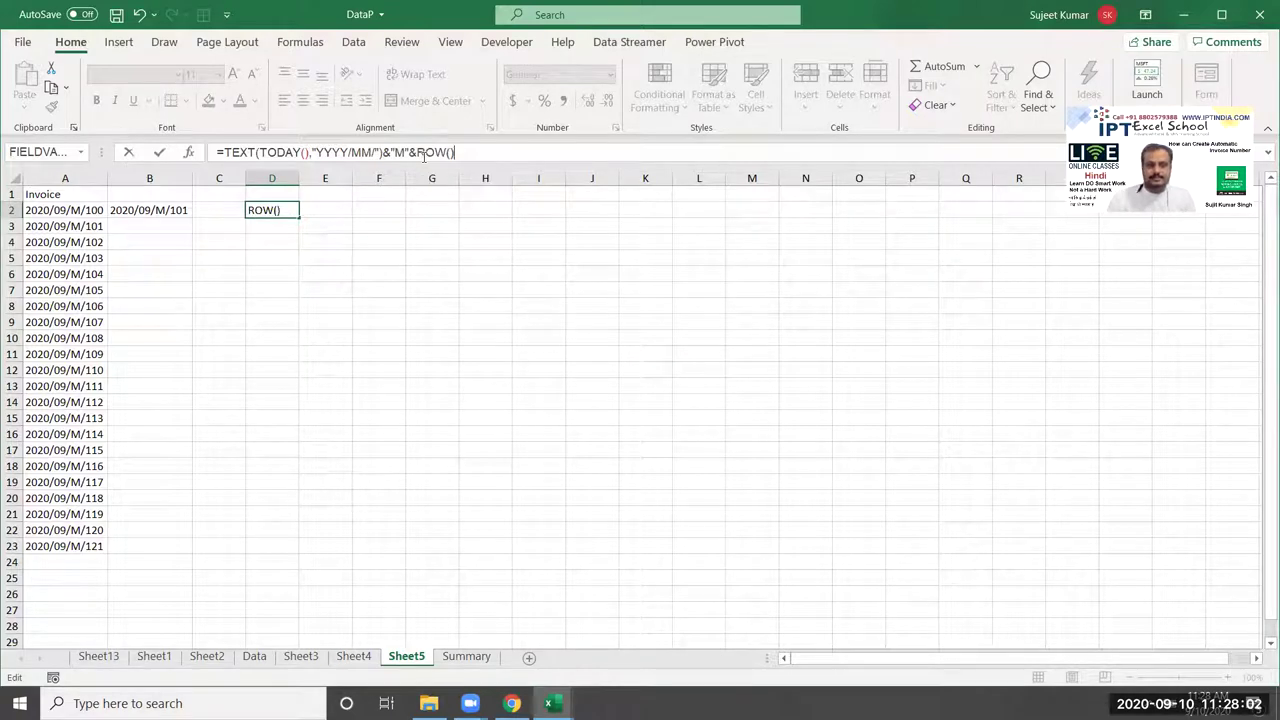
pyautogui.write('+94')
pyautogui.press('Return')
pyautogui.press('Up')
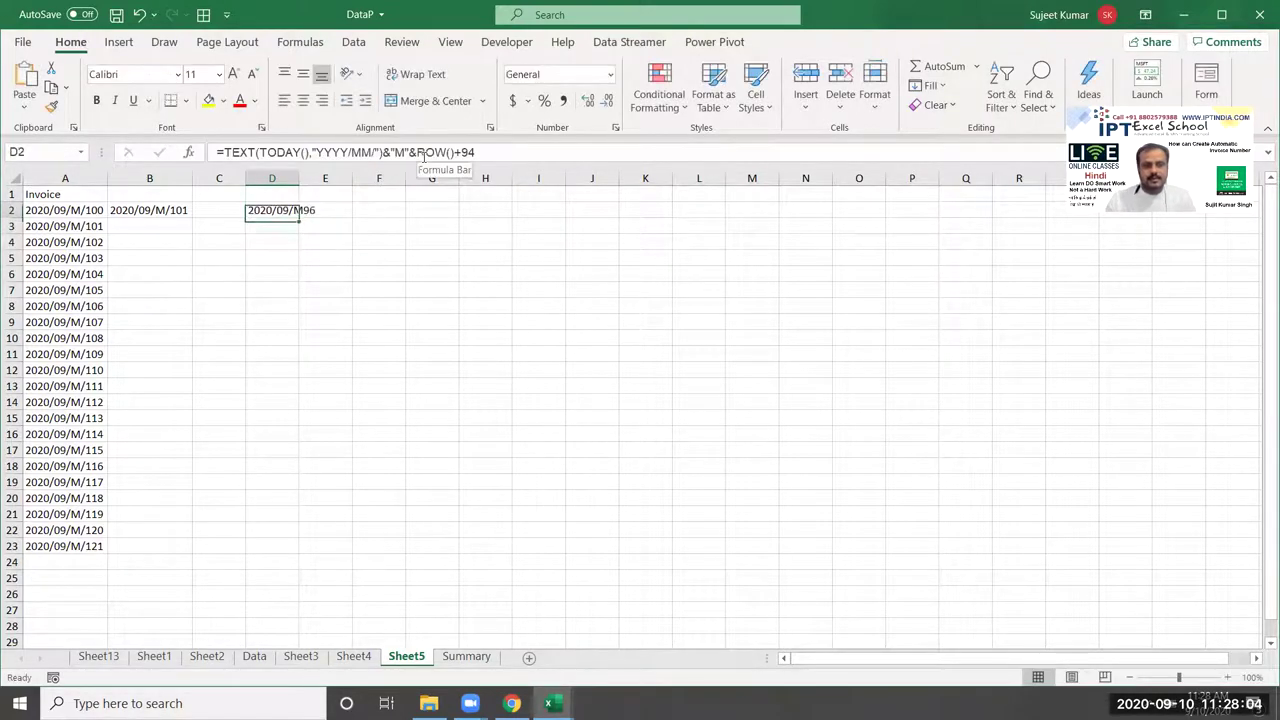
# Step: Change the ROW offset in D2 from 94 to 96, giving 2020/09/M98
pyautogui.click(504, 153)
pyautogui.press('BackSpace')
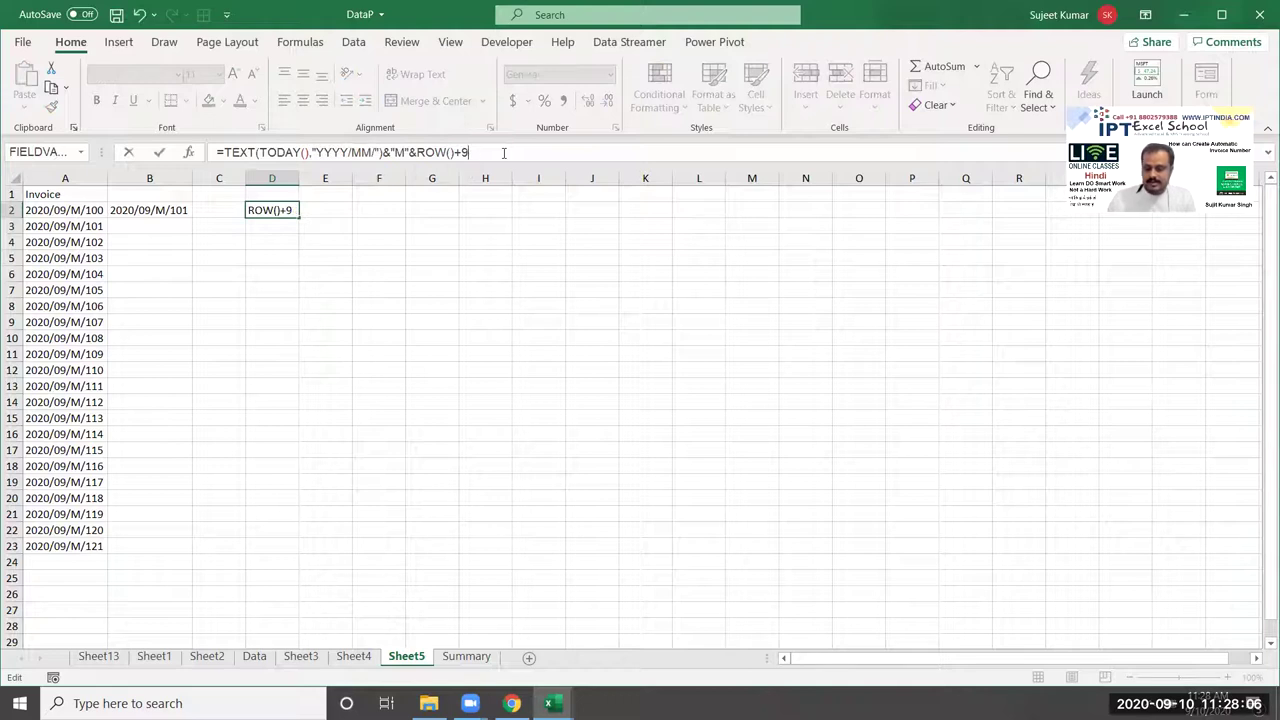
pyautogui.write('6')
pyautogui.press('Return')
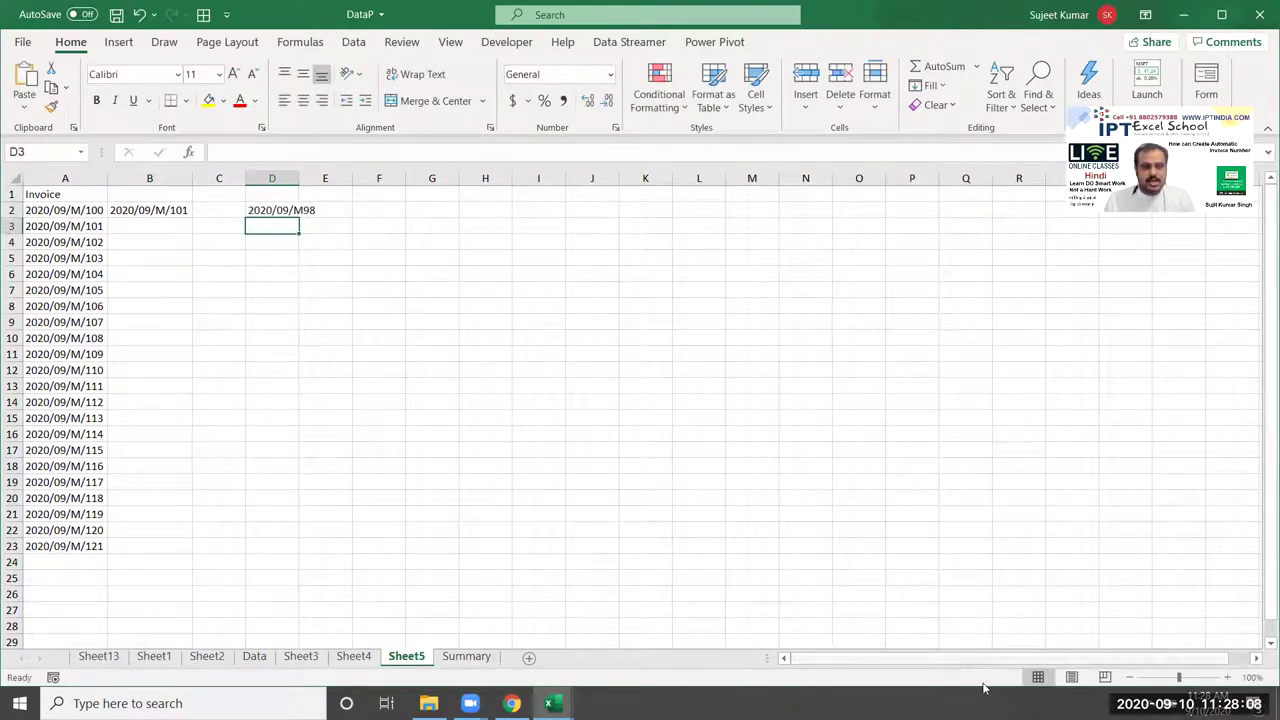
# Step: Correct the D2 formula's literal to "M/" after the YYYY/MM/ date prefix
pyautogui.click(283, 208)
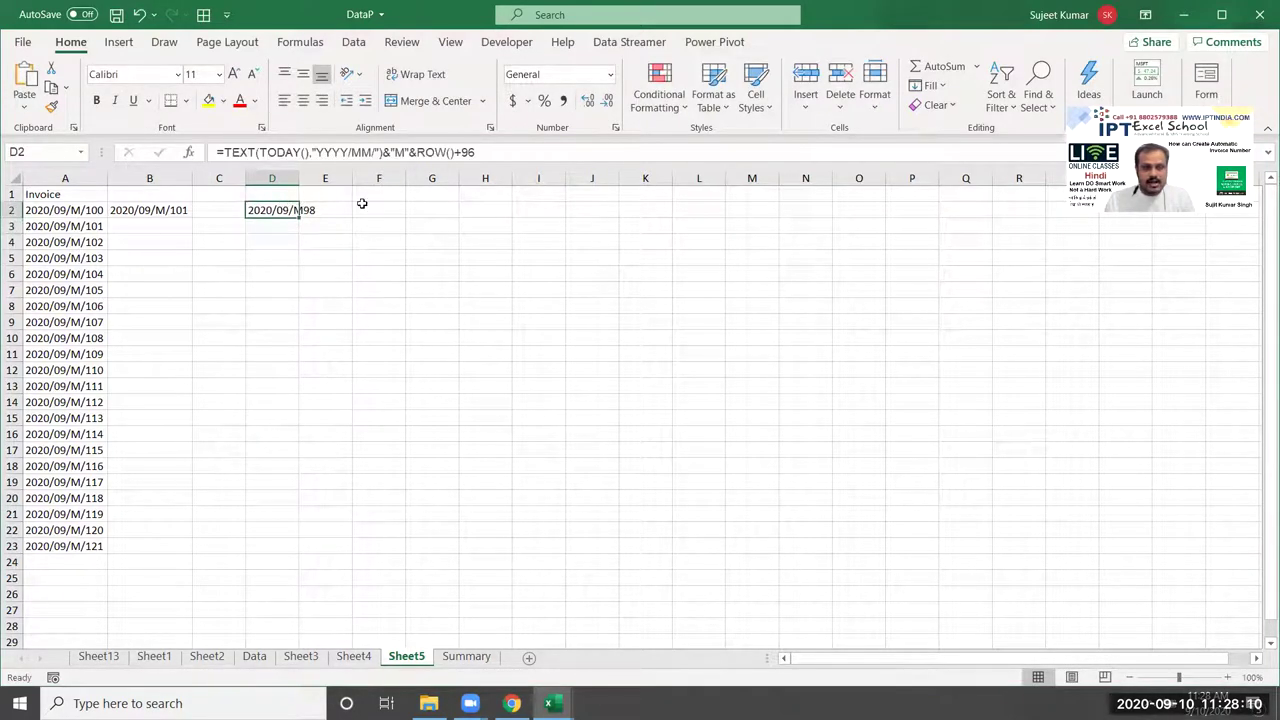
pyautogui.click(385, 152)
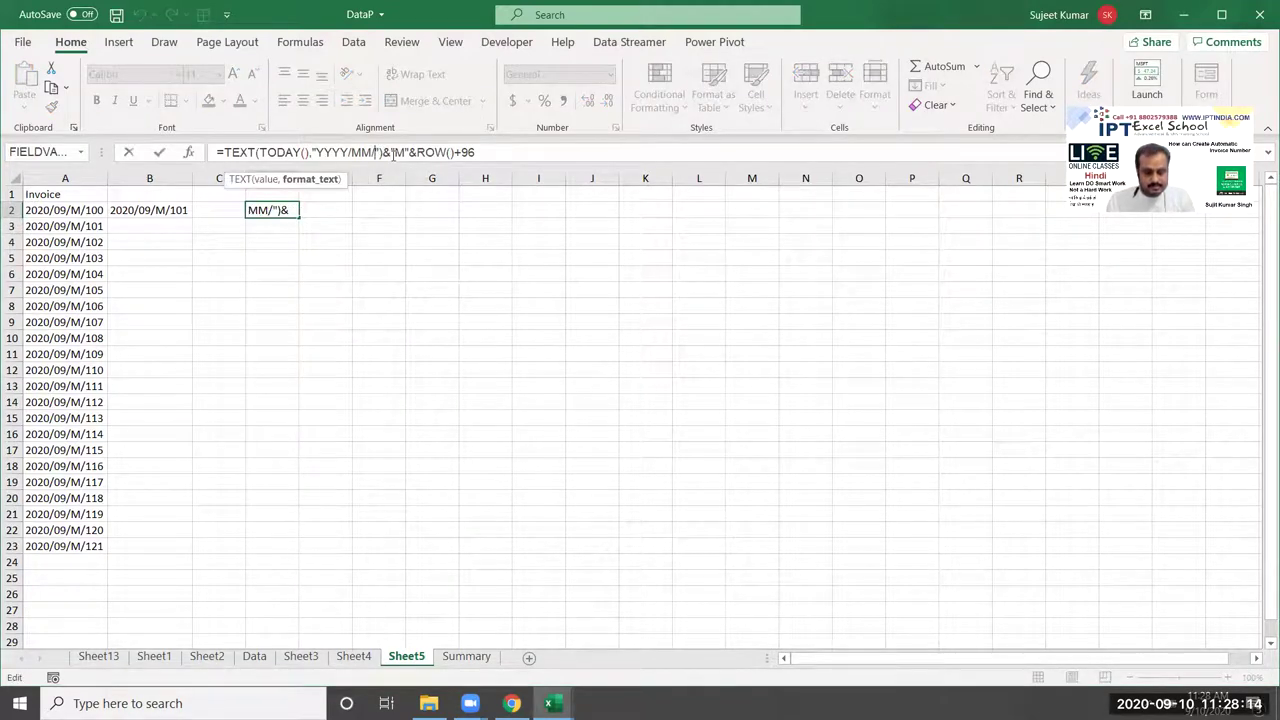
pyautogui.press('Return')
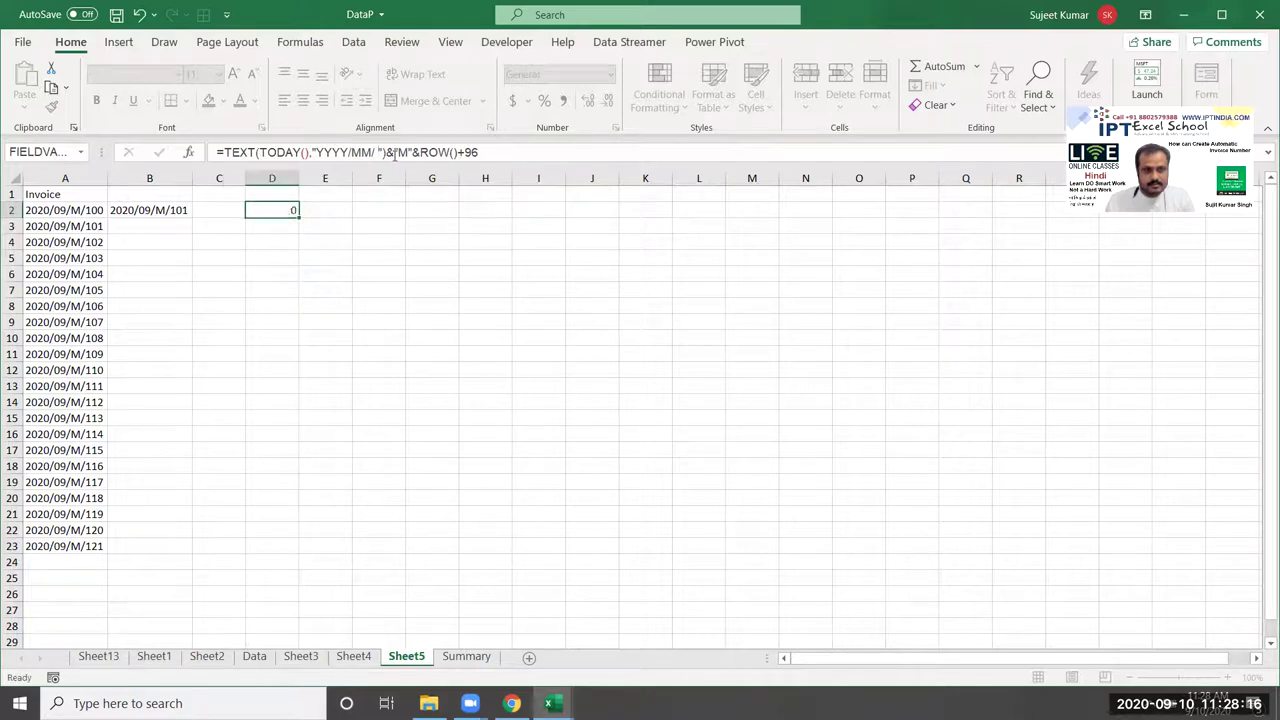
pyautogui.press('Up')
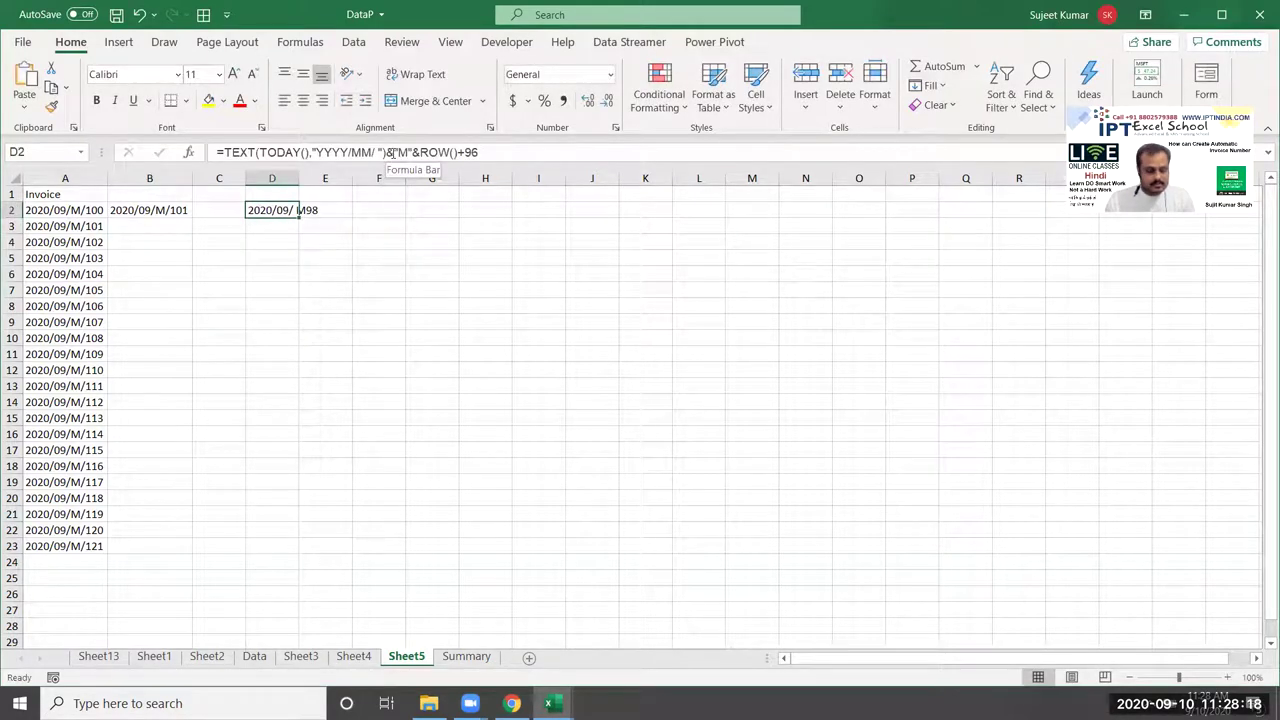
pyautogui.hotkey('ctrl', 'z')
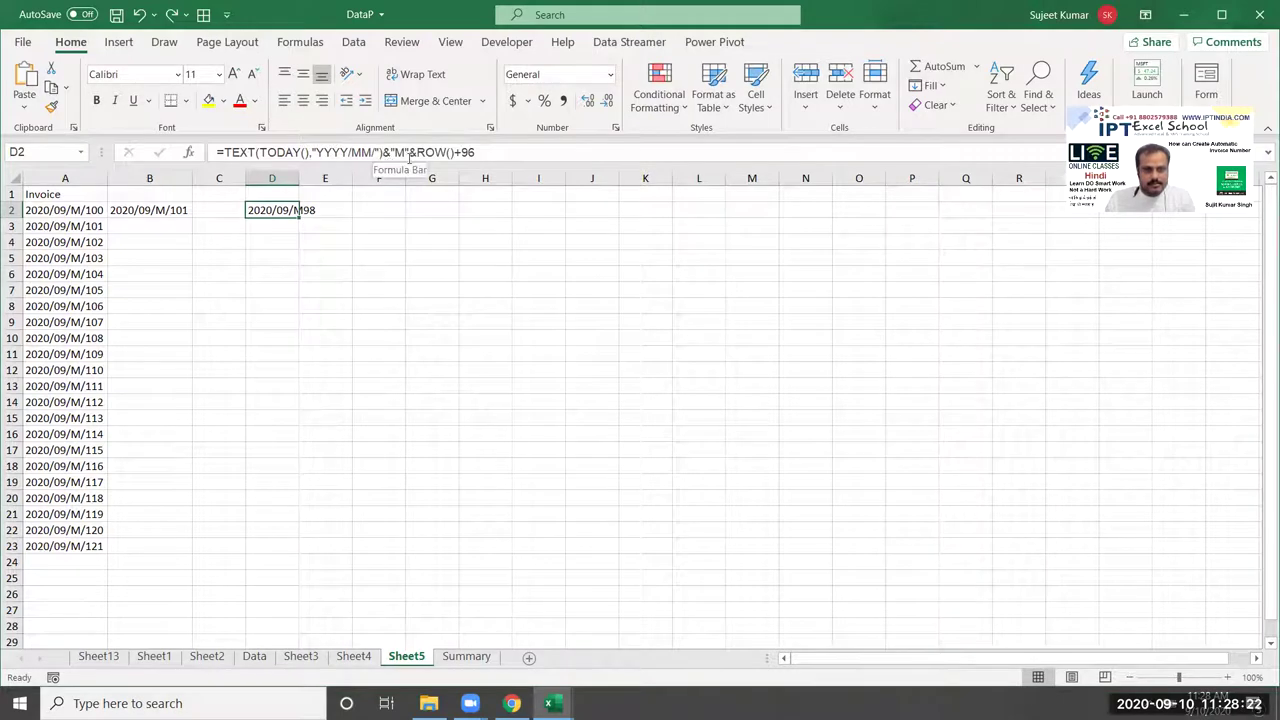
pyautogui.click(397, 152)
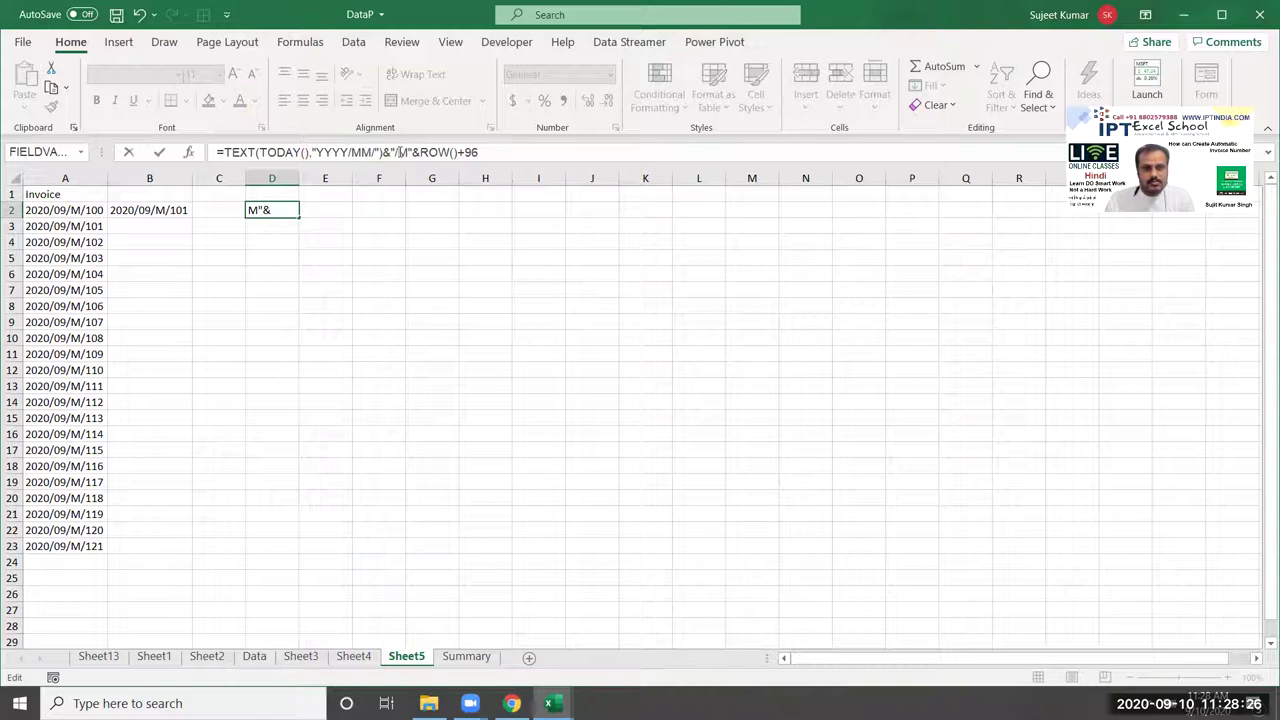
pyautogui.press('Return')
pyautogui.press('Up')
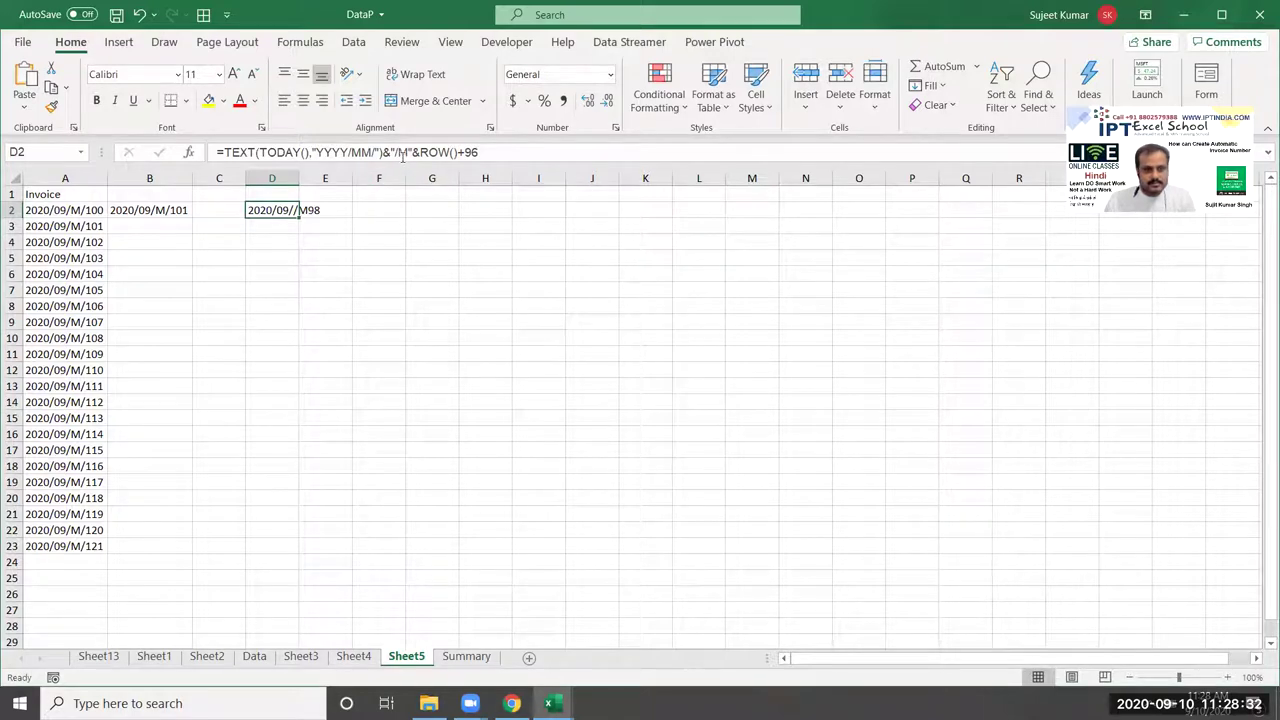
pyautogui.click(401, 153)
pyautogui.press('BackSpace')
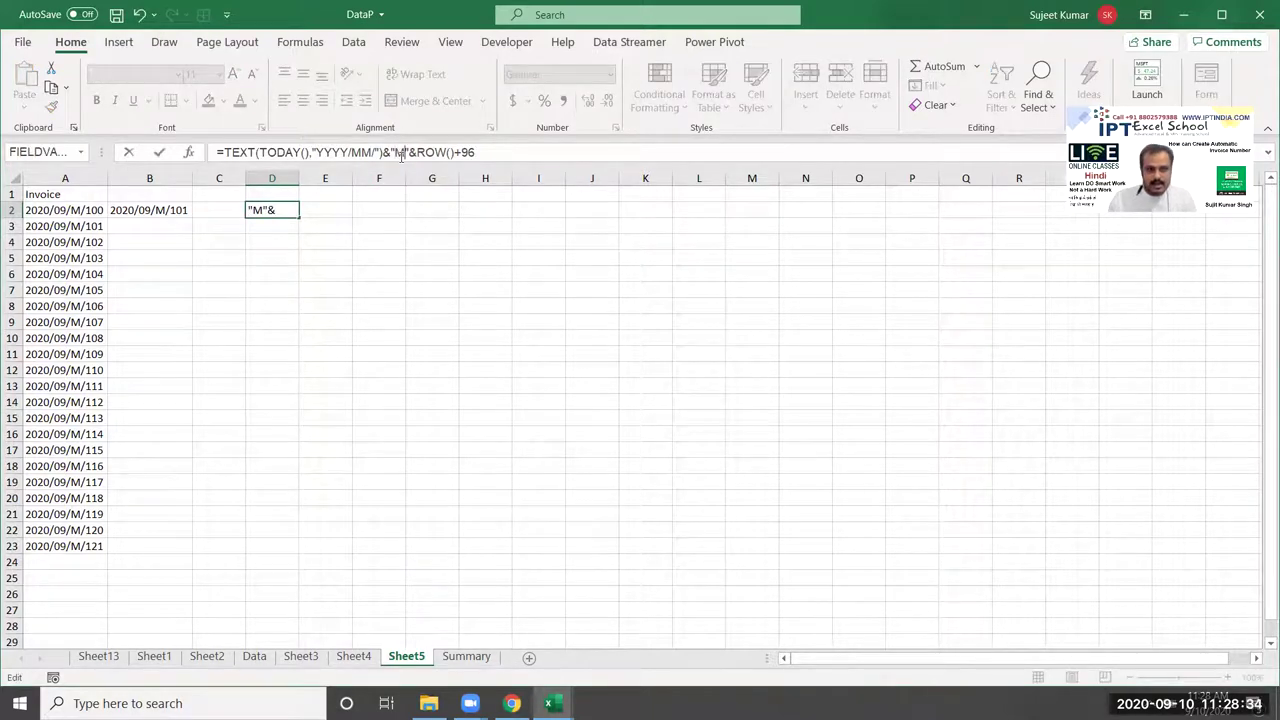
pyautogui.write('/')
pyautogui.press('Return')
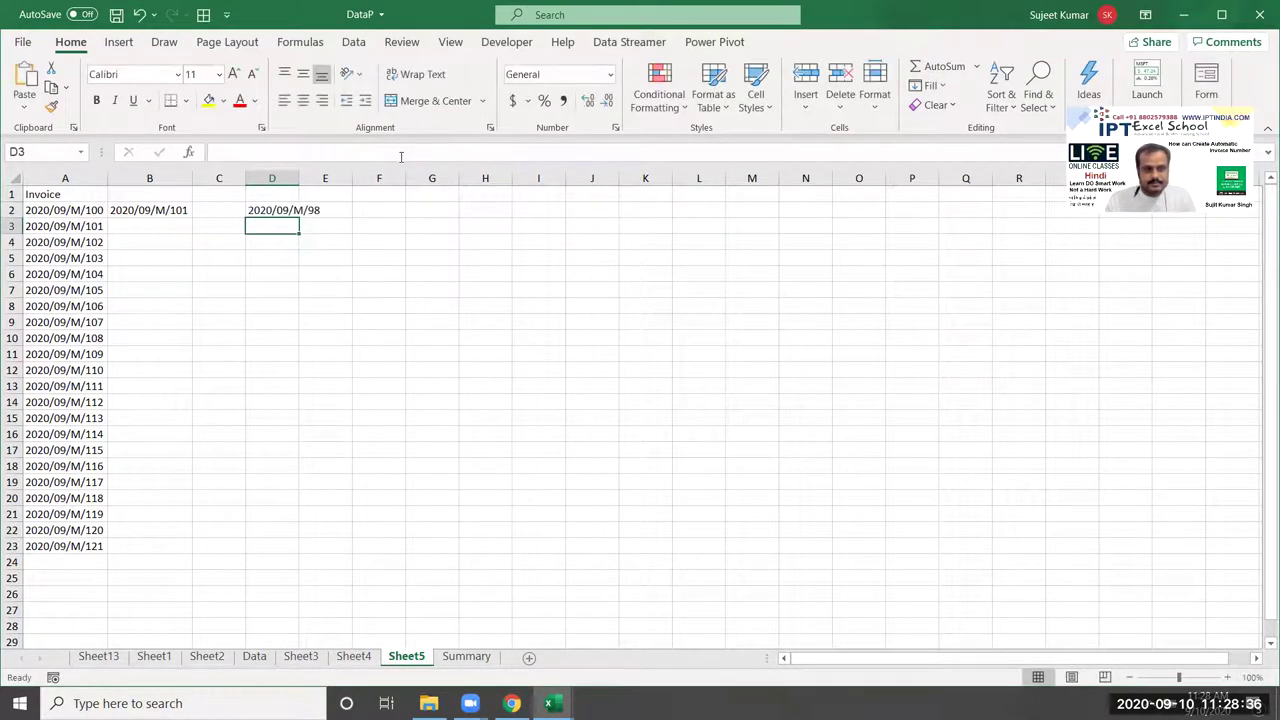
pyautogui.press('Up')
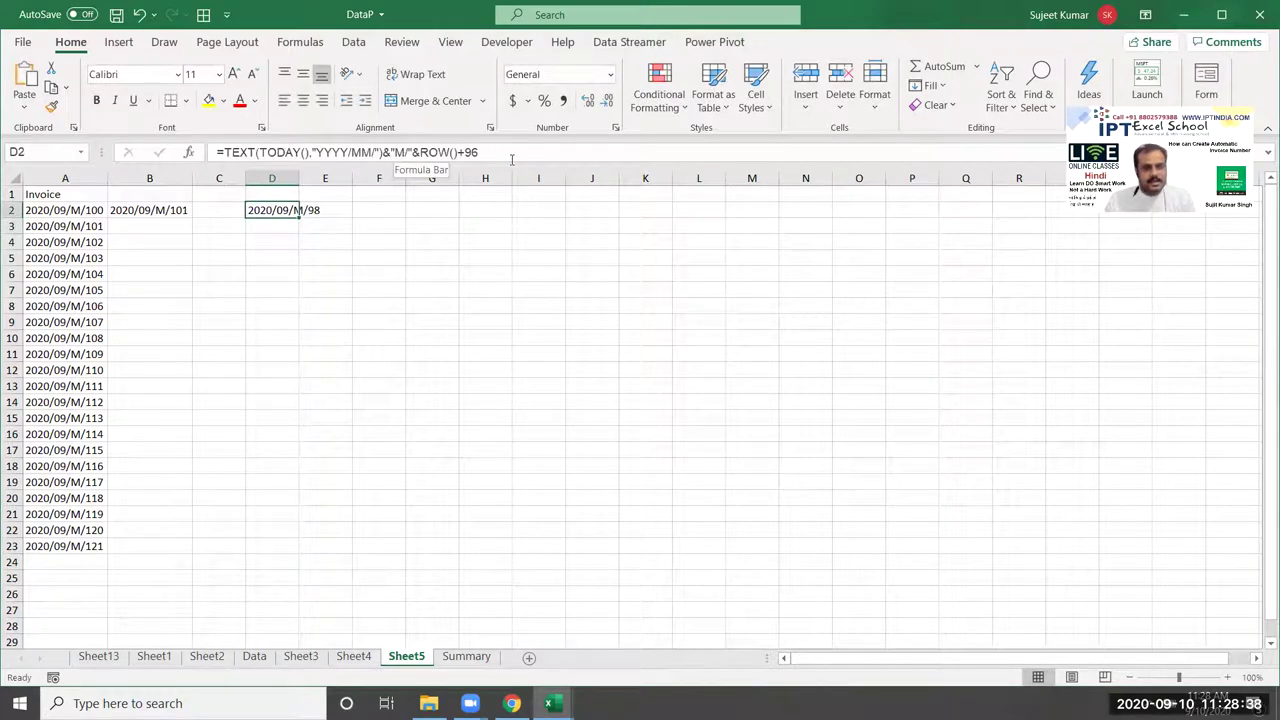
# Step: Change the ROW offset in D2 to 98 so it shows 2020/09/M/100
pyautogui.click(509, 153)
pyautogui.press('BackSpace')
pyautogui.write('8')
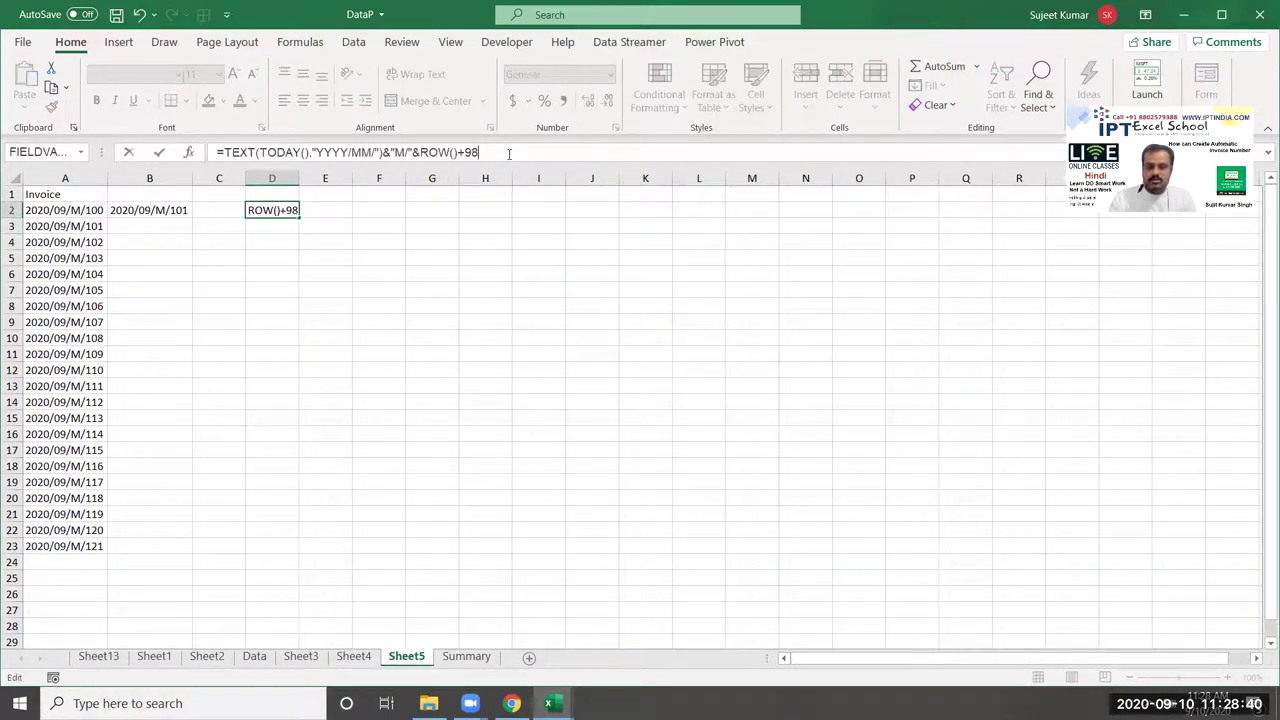
pyautogui.press('Return')
pyautogui.press('Up')
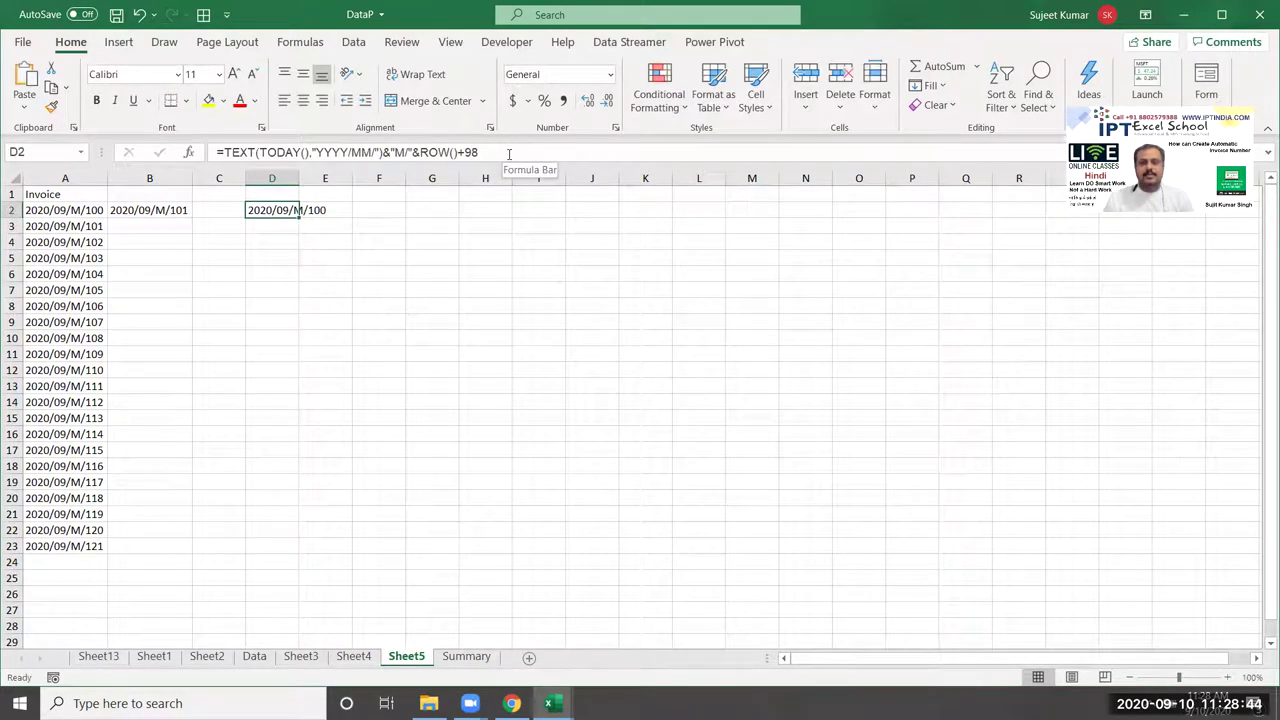
pyautogui.press('super+d')
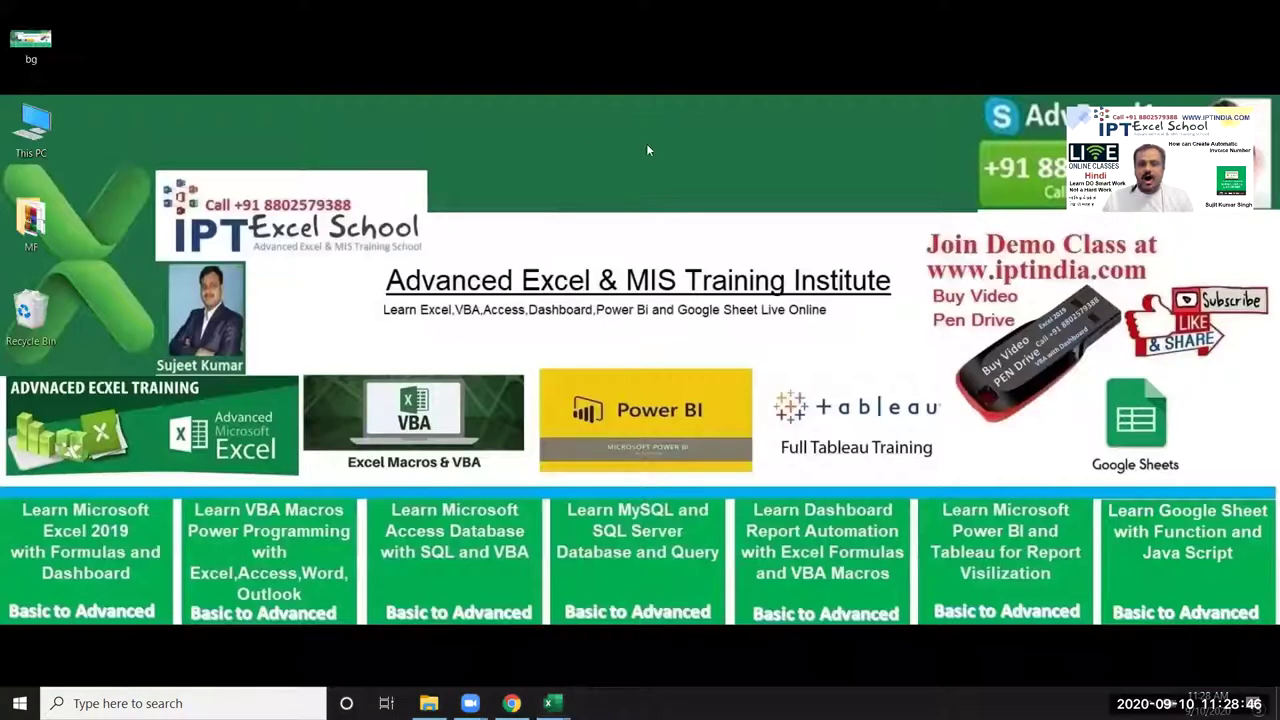